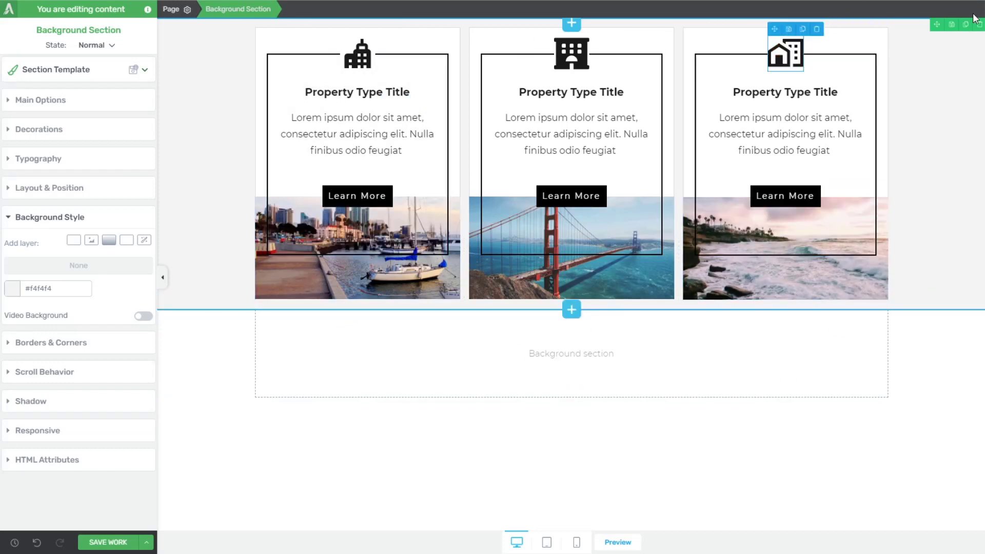
Step: Add a Columns element to the empty background section using the equal three-column layout (1/3, 1/3, 1/3)
{"action": "left_click", "coordinate": [954, 38]}
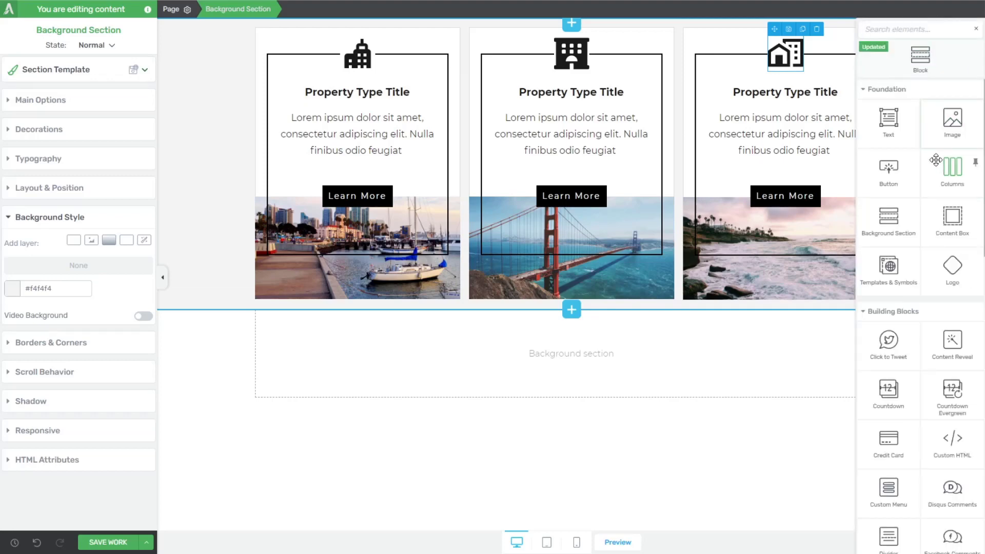
{"action": "left_click_drag", "start_coordinate": [952, 166], "coordinate": [626, 351]}
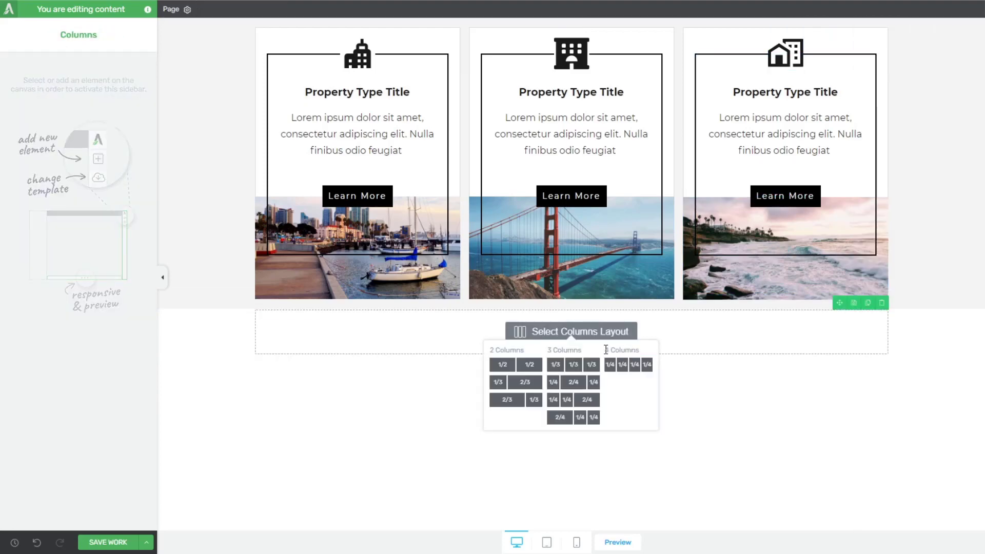
{"action": "left_click", "coordinate": [592, 363]}
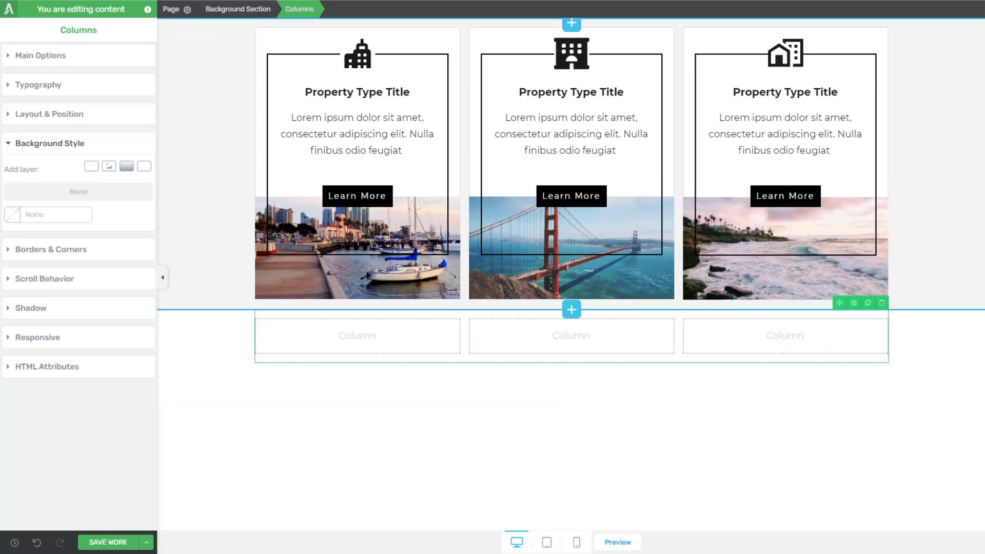
Step: Add a content box to the first empty column and set its margins and padding to 0 px
{"action": "left_click", "coordinate": [973, 27]}
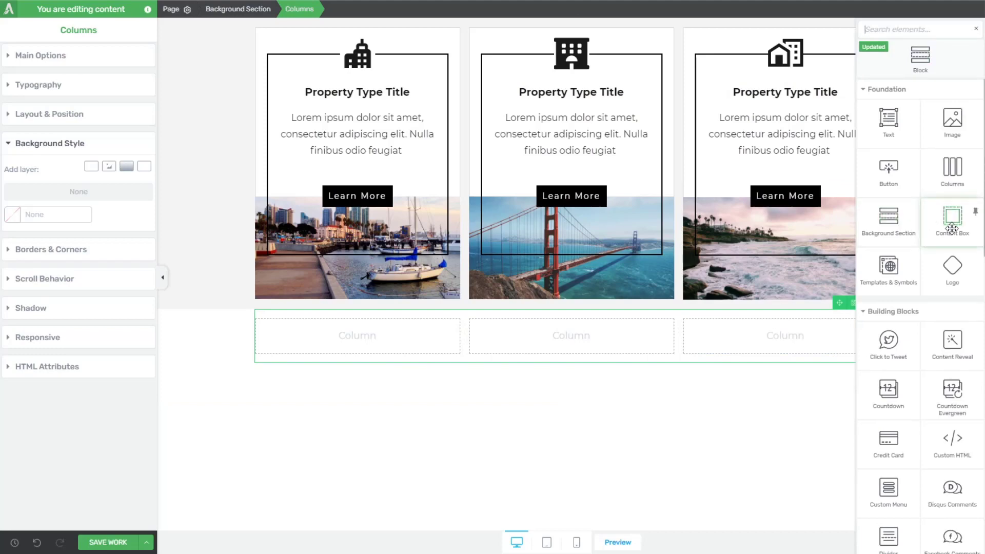
{"action": "left_click_drag", "start_coordinate": [951, 229], "coordinate": [369, 336]}
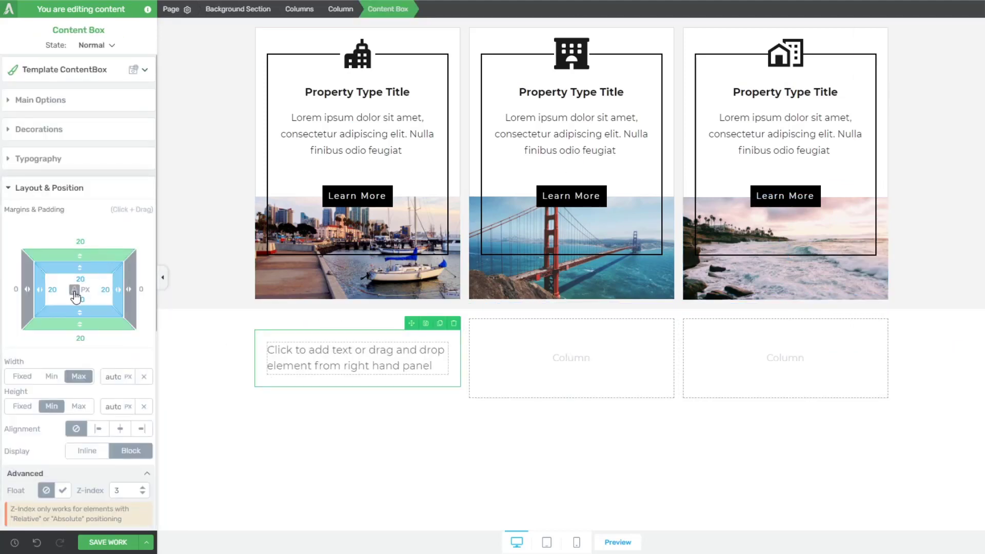
{"action": "type", "text": "0"}
{"action": "left_click", "coordinate": [81, 242]}
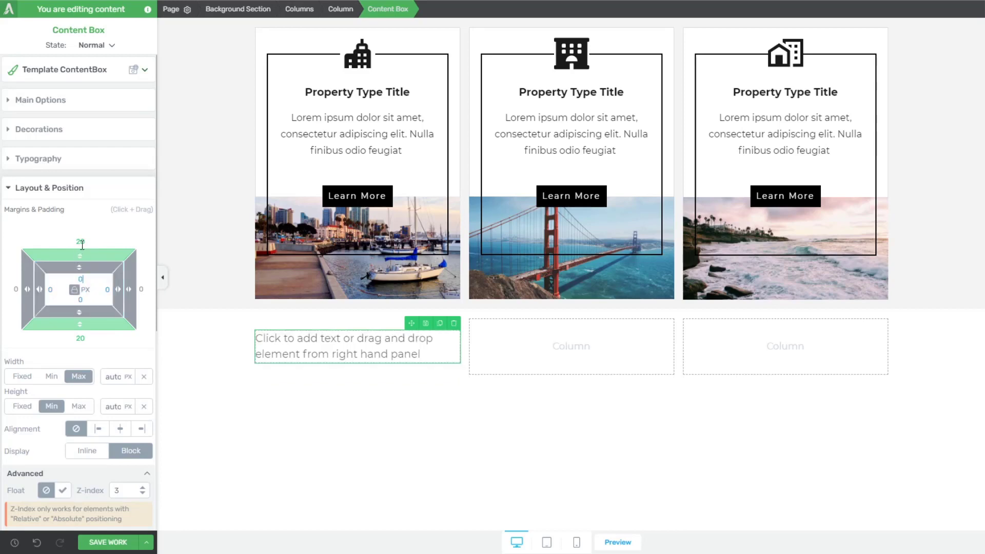
{"action": "type", "text": "0"}
{"action": "left_click", "coordinate": [75, 290]}
{"action": "left_click", "coordinate": [84, 239]}
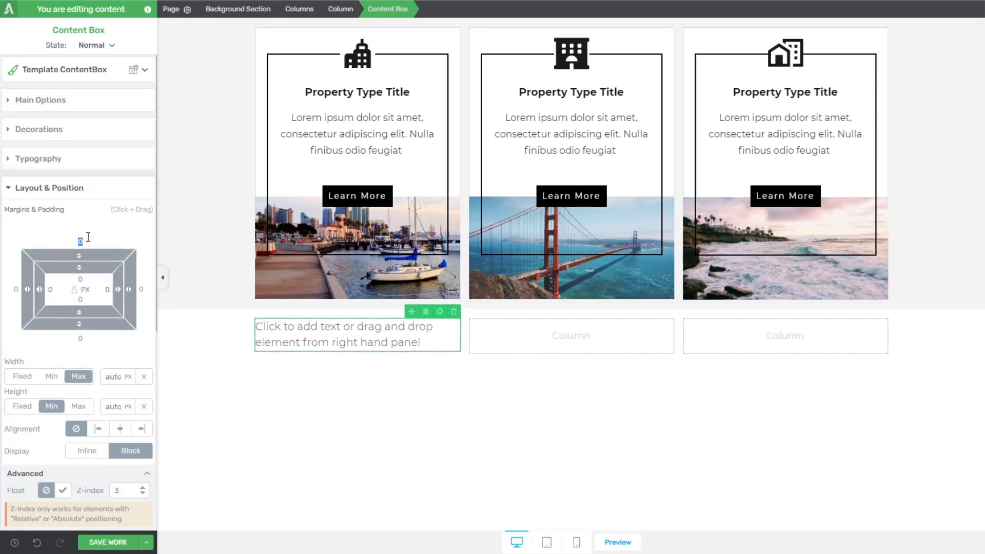
Step: Check the finished first card's padding and set the new content box's top padding to 25 px
{"action": "left_click", "coordinate": [261, 85]}
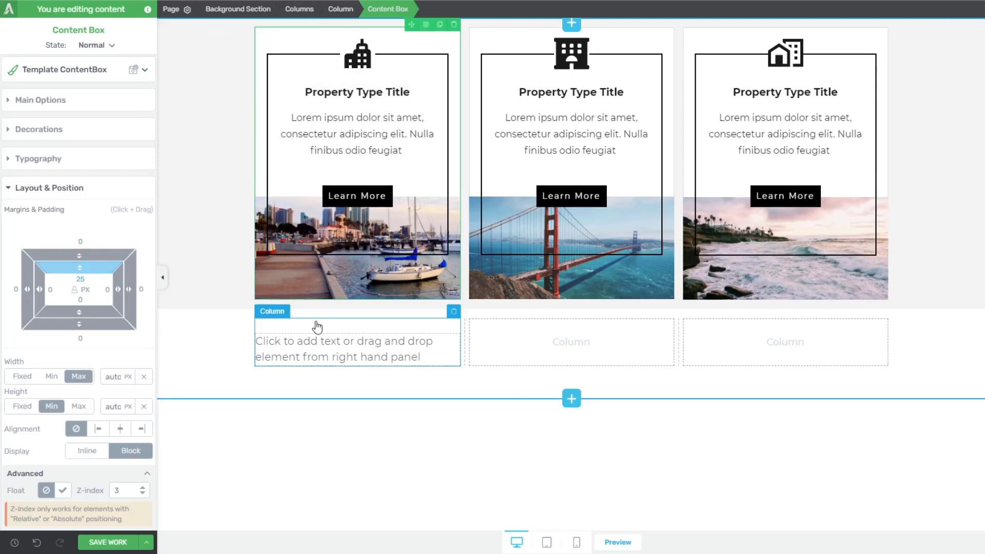
{"action": "left_click", "coordinate": [317, 328]}
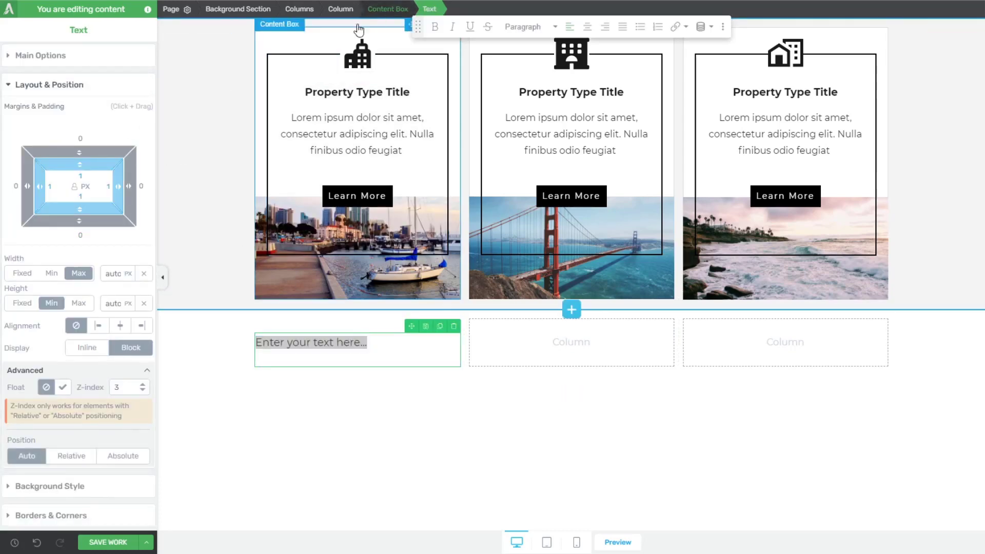
{"action": "left_click", "coordinate": [358, 30]}
{"action": "left_click_drag", "start_coordinate": [80, 241], "coordinate": [79, 264]}
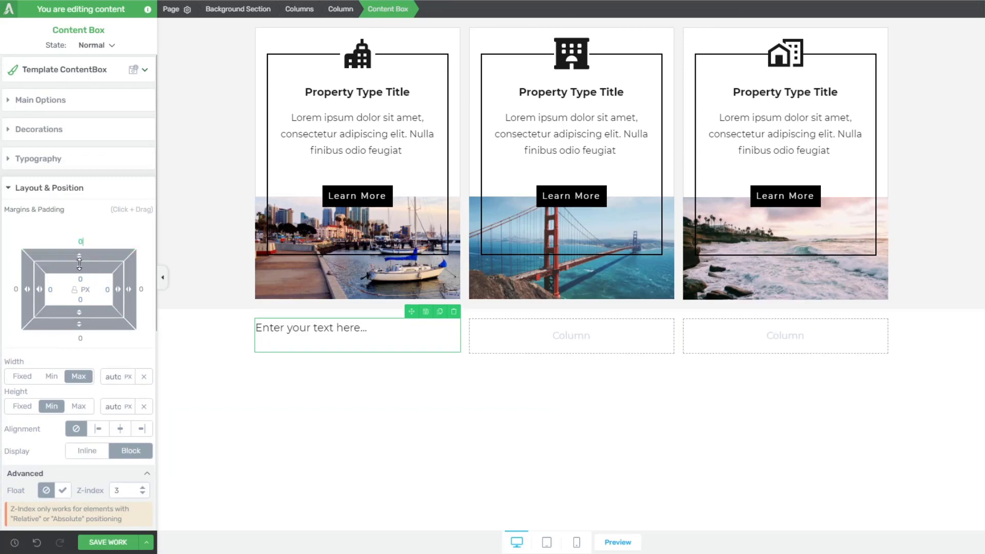
{"action": "type", "text": "25"}
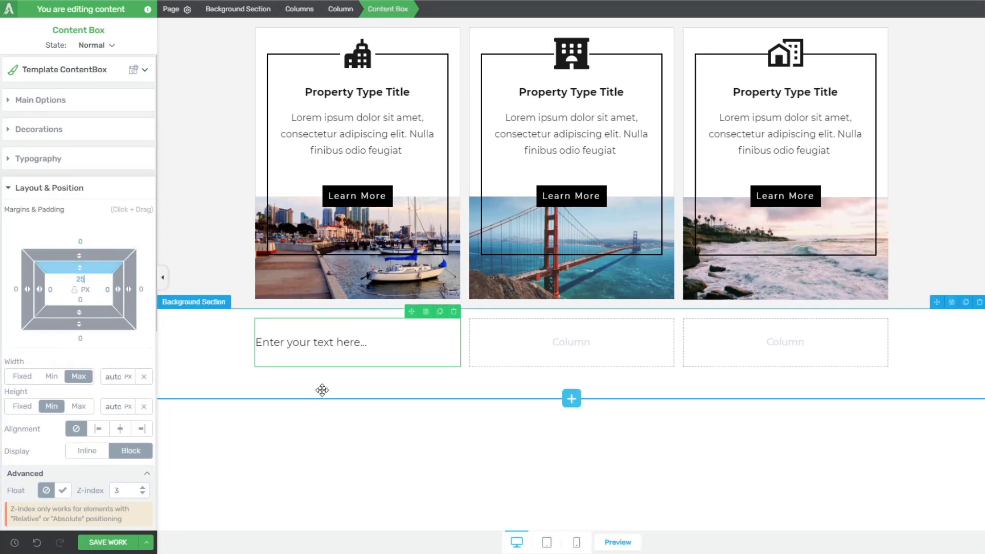
Step: Nest a second content box inside the new content box, below its placeholder text
{"action": "left_click", "coordinate": [369, 416]}
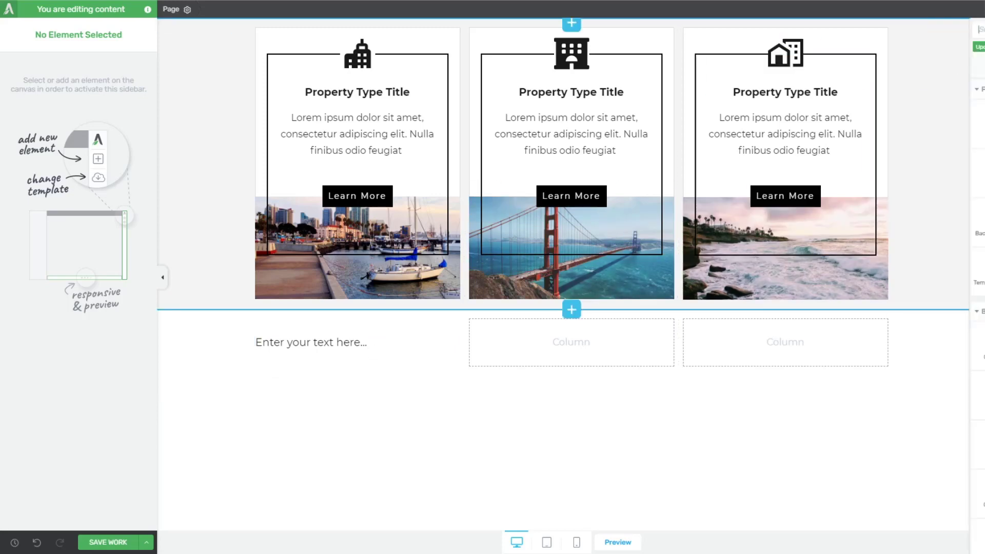
{"action": "left_click_drag", "start_coordinate": [952, 216], "coordinate": [399, 359]}
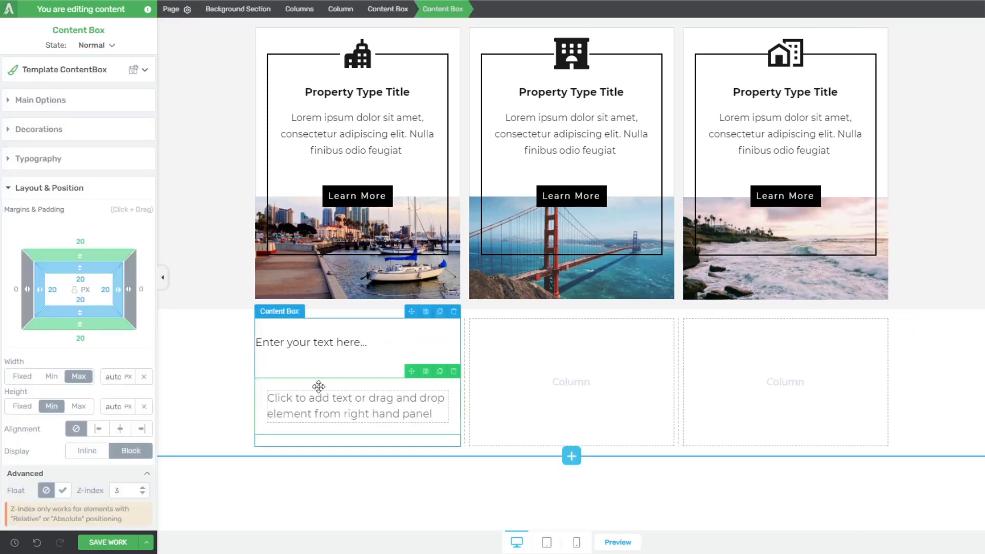
{"action": "left_click", "coordinate": [336, 386]}
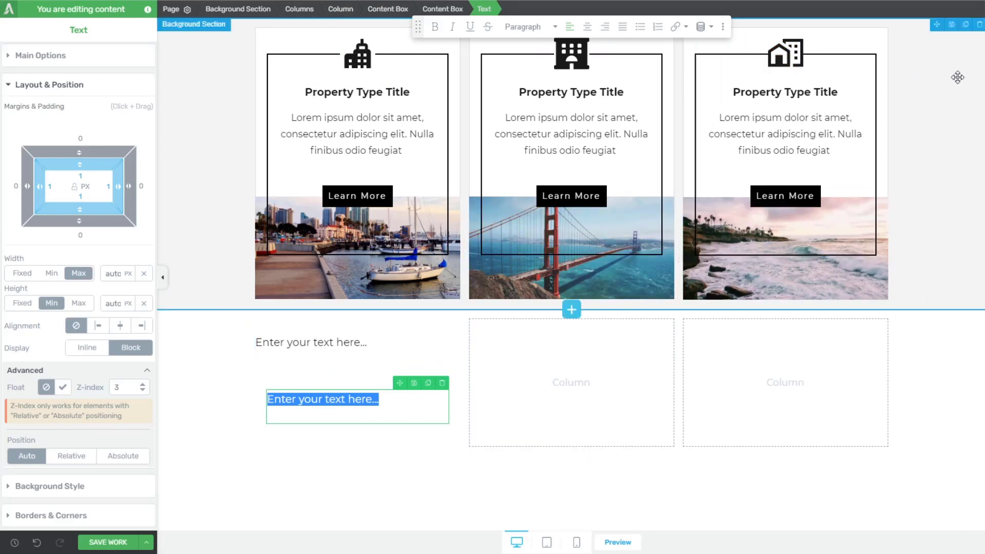
Step: Insert the harbor photo card-demo-1.jpg from the media library below the nested content box
{"action": "left_click", "coordinate": [570, 309]}
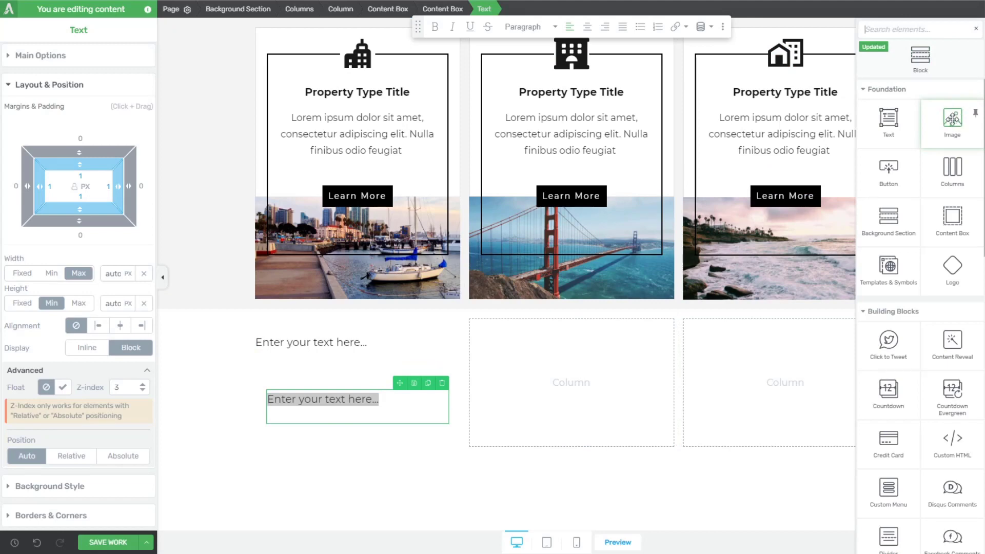
{"action": "left_click_drag", "start_coordinate": [944, 120], "coordinate": [784, 154]}
{"action": "left_click_drag", "start_coordinate": [547, 265], "coordinate": [417, 433]}
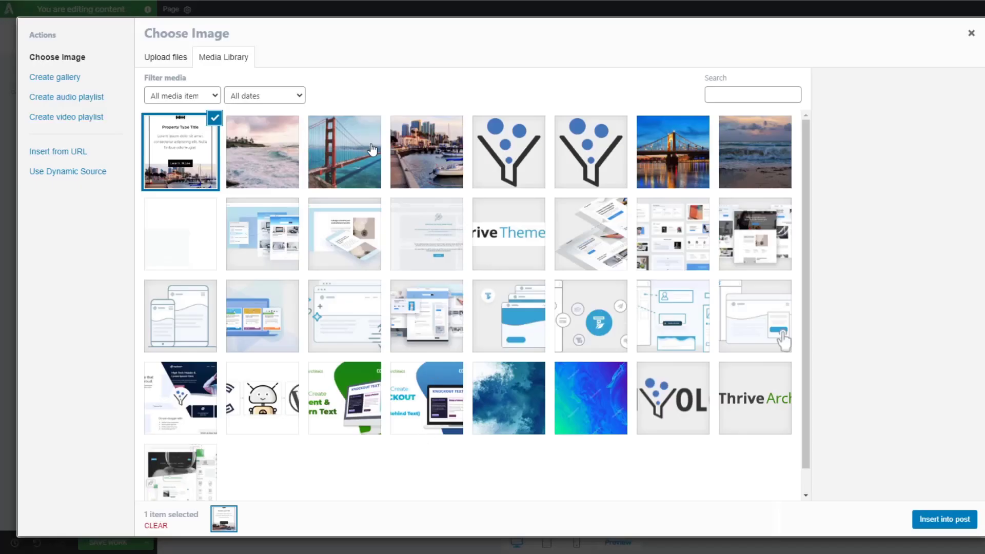
{"action": "left_click", "coordinate": [418, 154]}
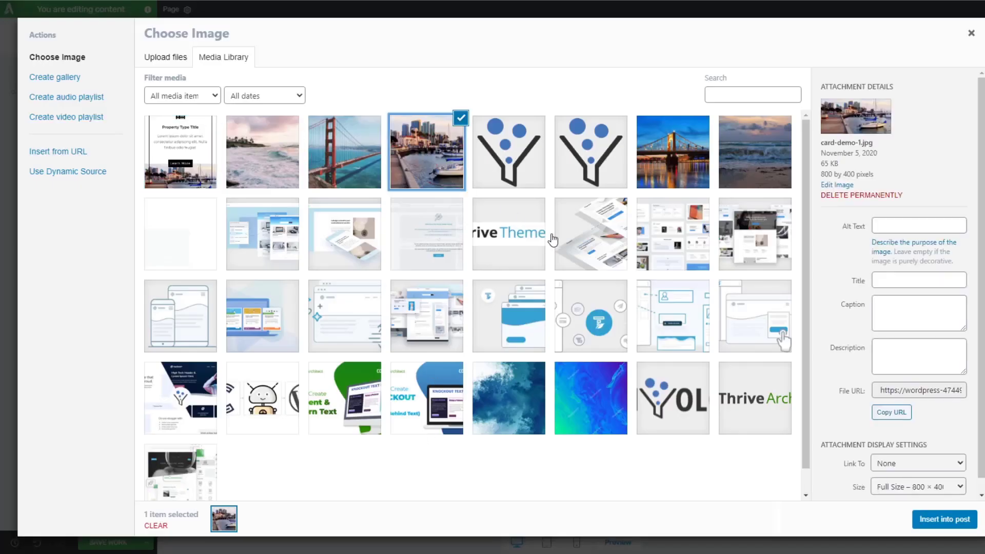
{"action": "left_click", "coordinate": [935, 527]}
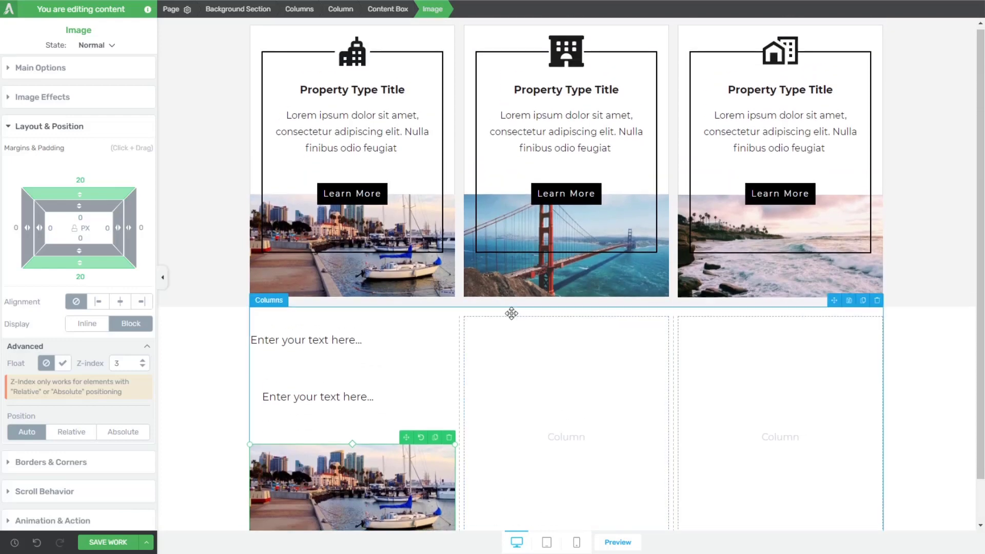
Step: Set the lower background section's background color to #f4f4f4
{"action": "scroll", "coordinate": [512, 315], "scroll_direction": "down", "scroll_amount": 1}
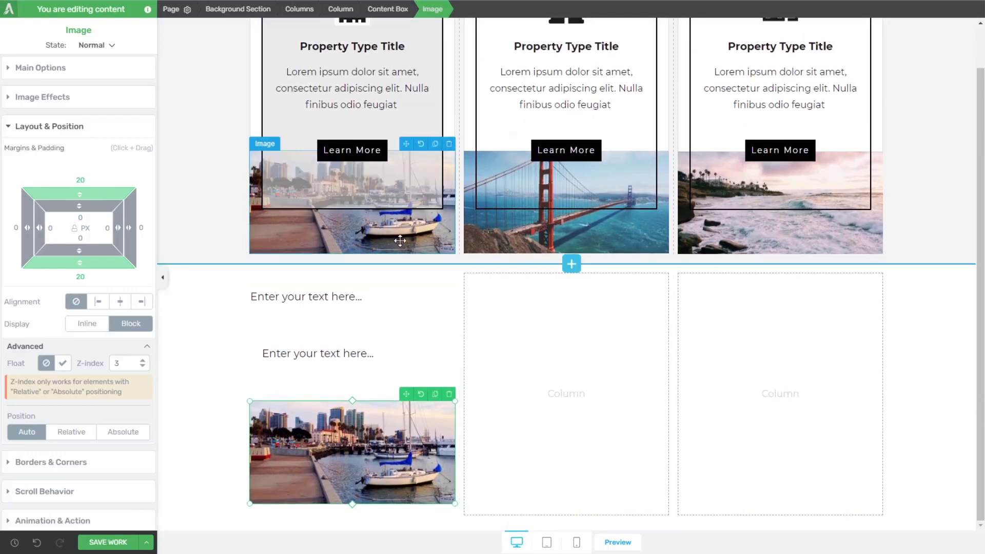
{"action": "scroll", "coordinate": [400, 240], "scroll_direction": "up", "scroll_amount": 1}
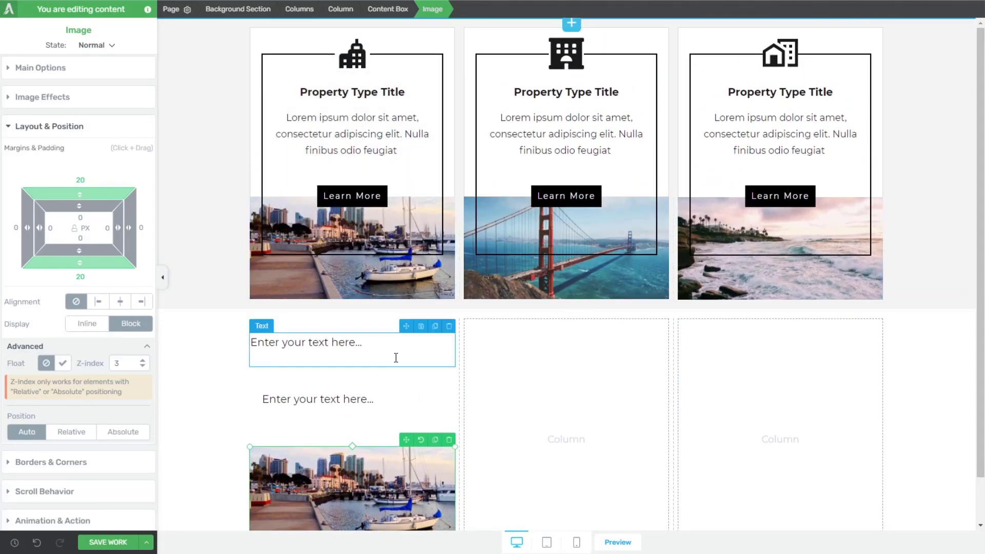
{"action": "scroll", "coordinate": [416, 399], "scroll_direction": "down", "scroll_amount": 1}
{"action": "left_click", "coordinate": [182, 360]}
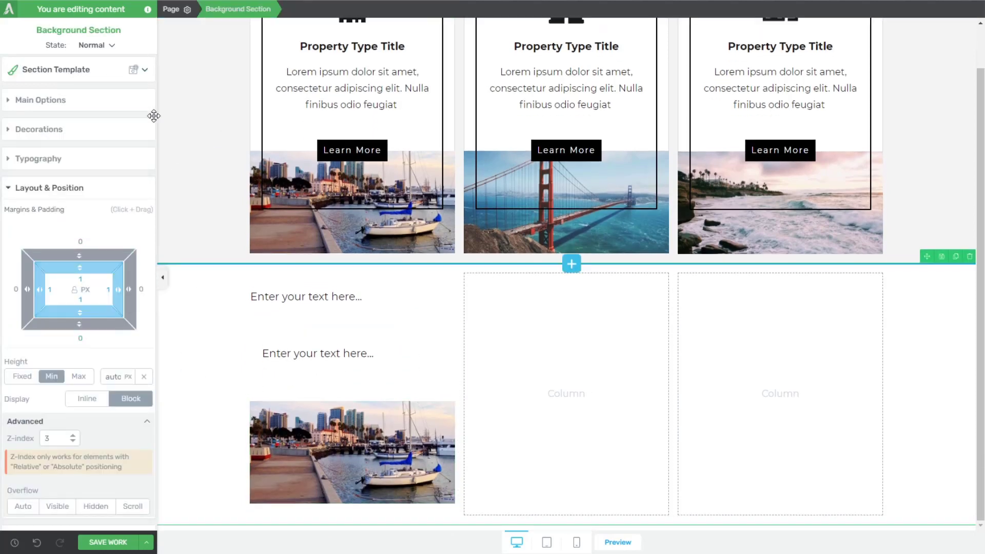
{"action": "scroll", "coordinate": [77, 307], "scroll_direction": "down", "scroll_amount": 2}
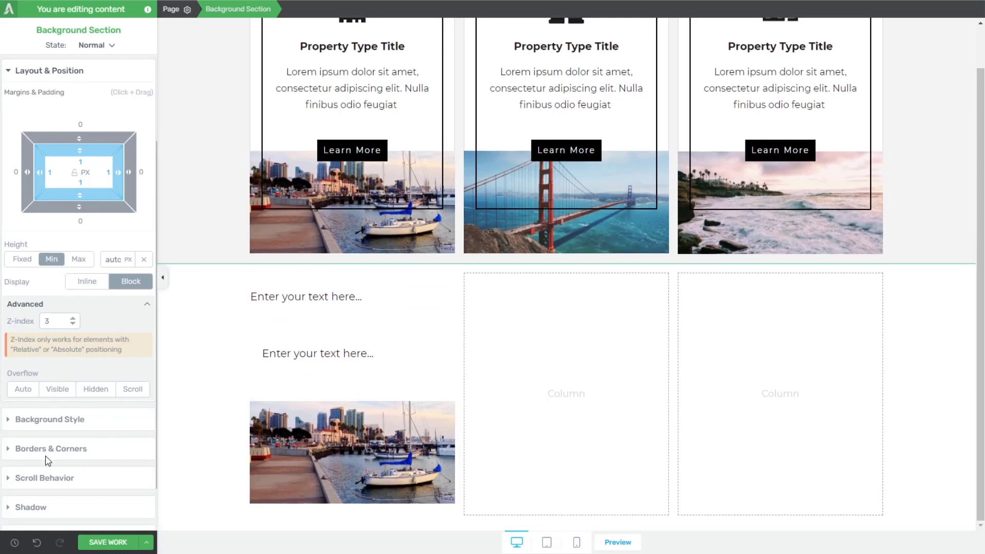
{"action": "left_click", "coordinate": [44, 419]}
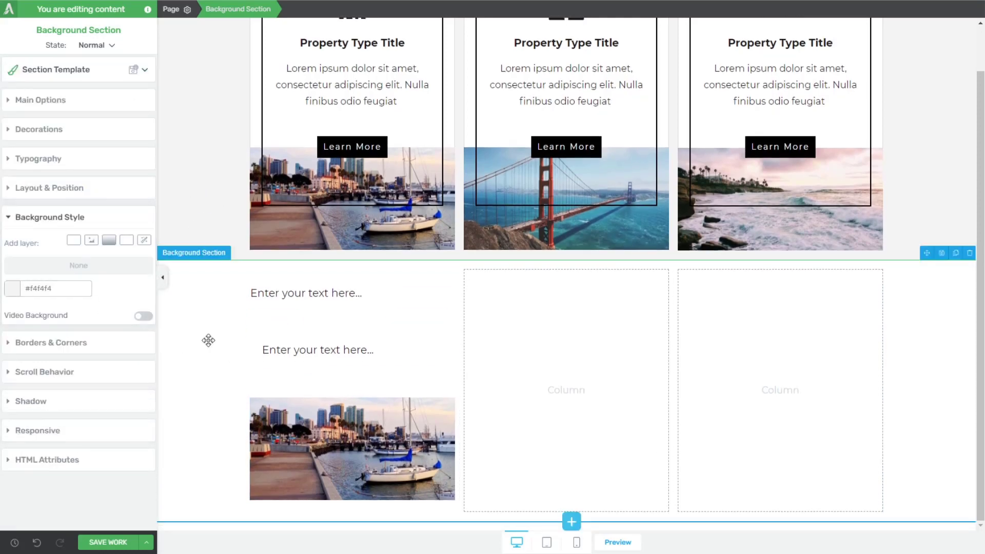
{"action": "left_click", "coordinate": [15, 289]}
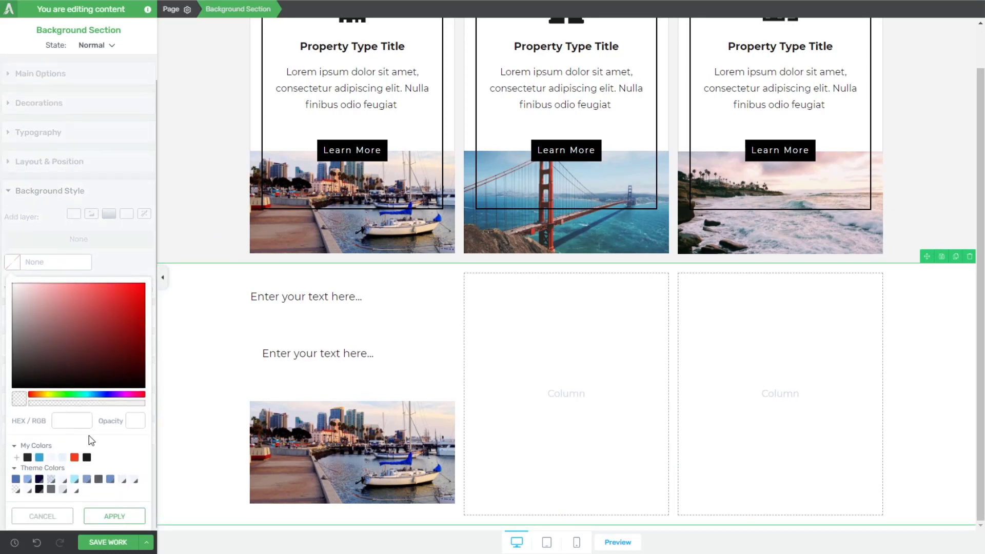
{"action": "left_click", "coordinate": [73, 479]}
Step: Set the outer content box's background color to white (#ffffff)
{"action": "left_click", "coordinate": [258, 316]}
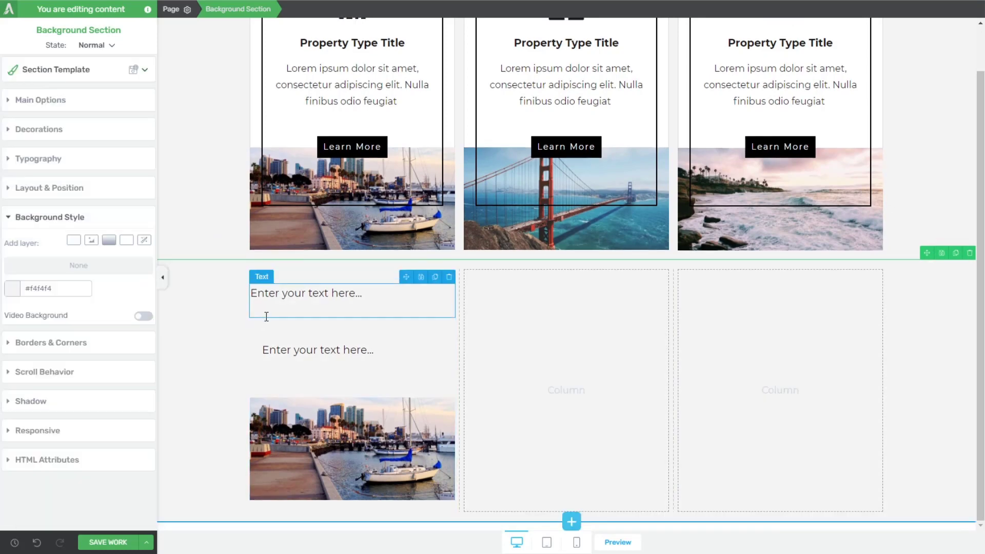
{"action": "left_click", "coordinate": [266, 316]}
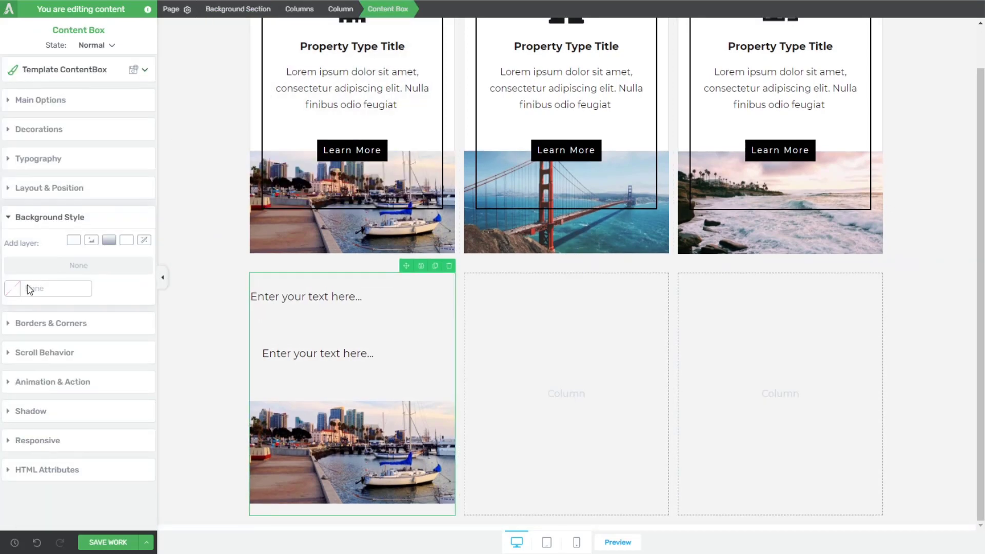
{"action": "left_click", "coordinate": [14, 288]}
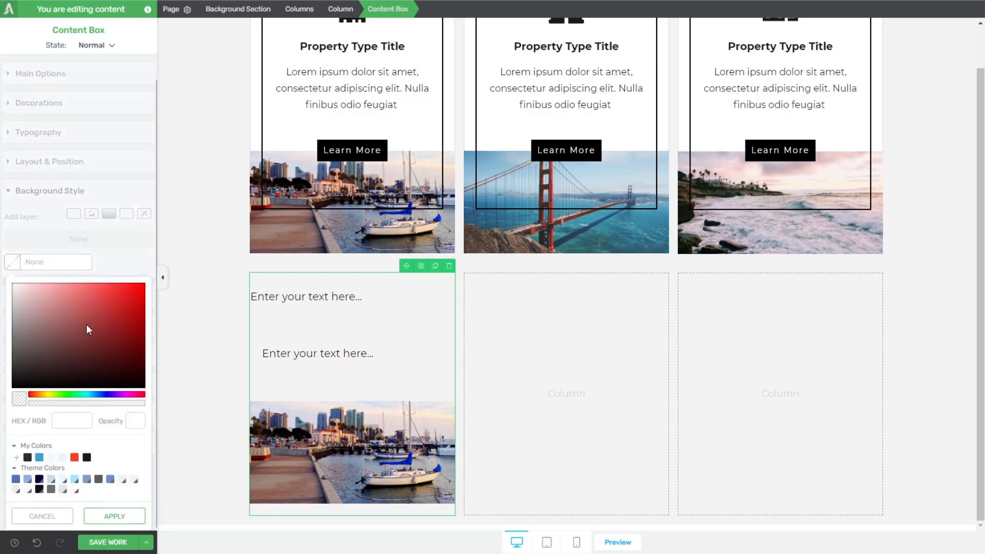
{"action": "left_click", "coordinate": [63, 457]}
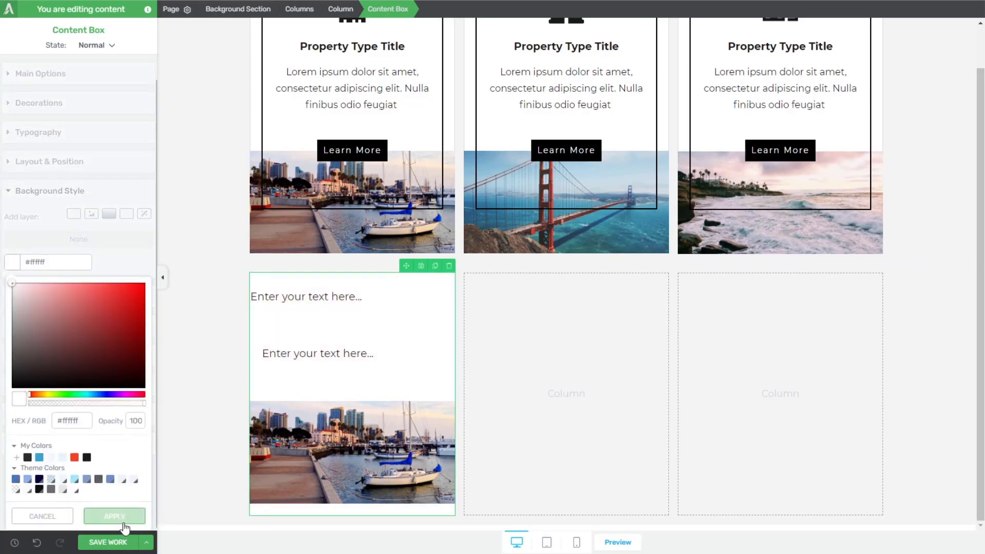
{"action": "left_click", "coordinate": [114, 515]}
{"action": "left_click", "coordinate": [179, 320]}
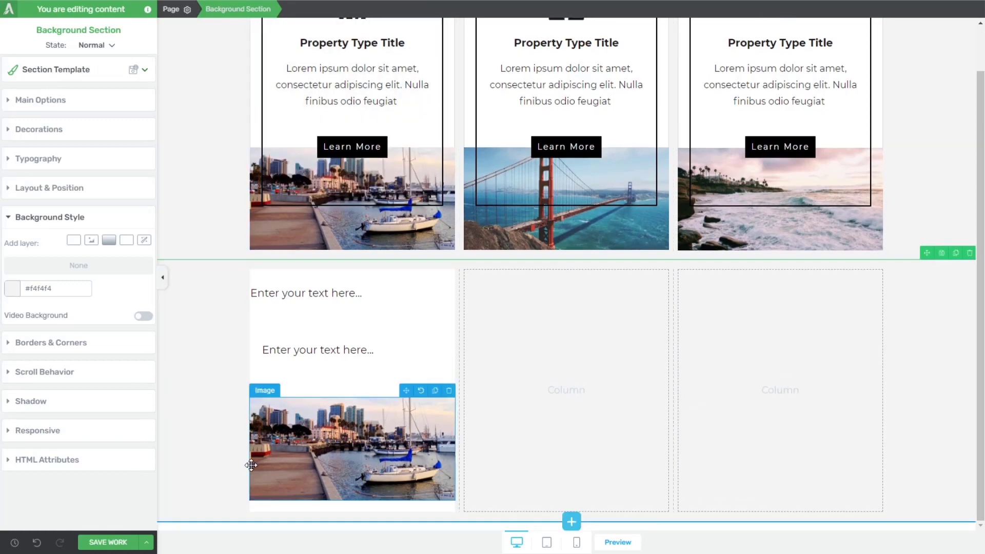
Step: Set the harbor image's top and bottom margins to 0 px
{"action": "left_click", "coordinate": [278, 454]}
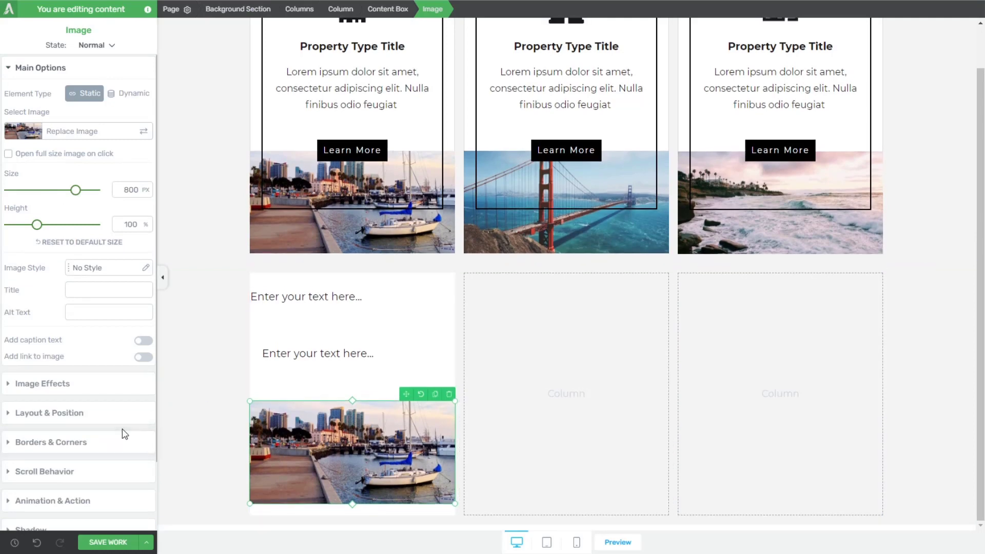
{"action": "left_click", "coordinate": [37, 412]}
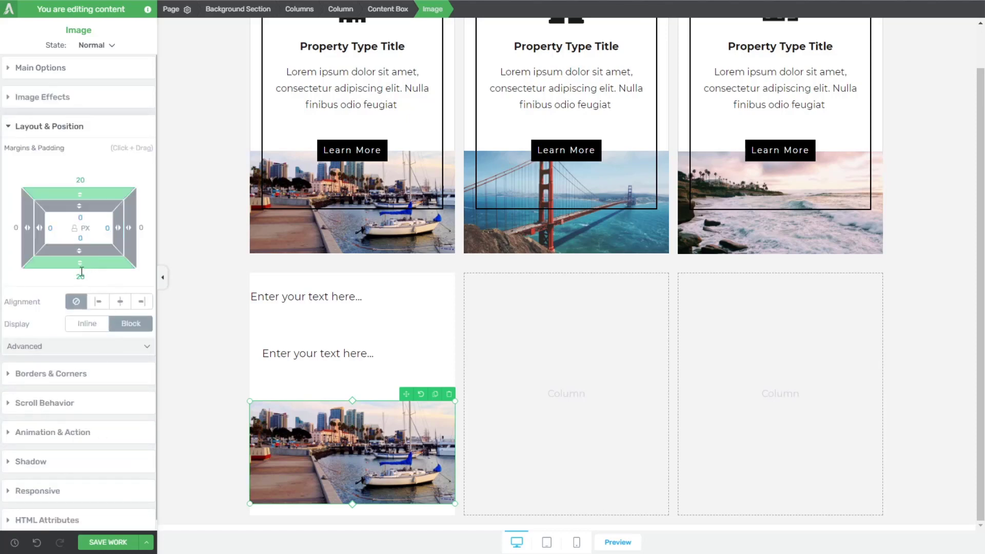
{"action": "type", "text": "0"}
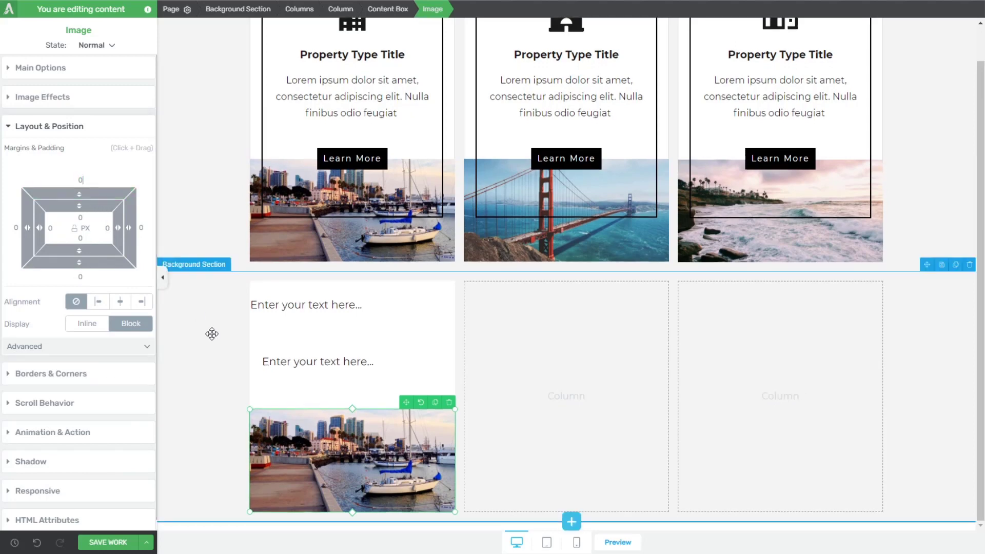
{"action": "left_click", "coordinate": [207, 369]}
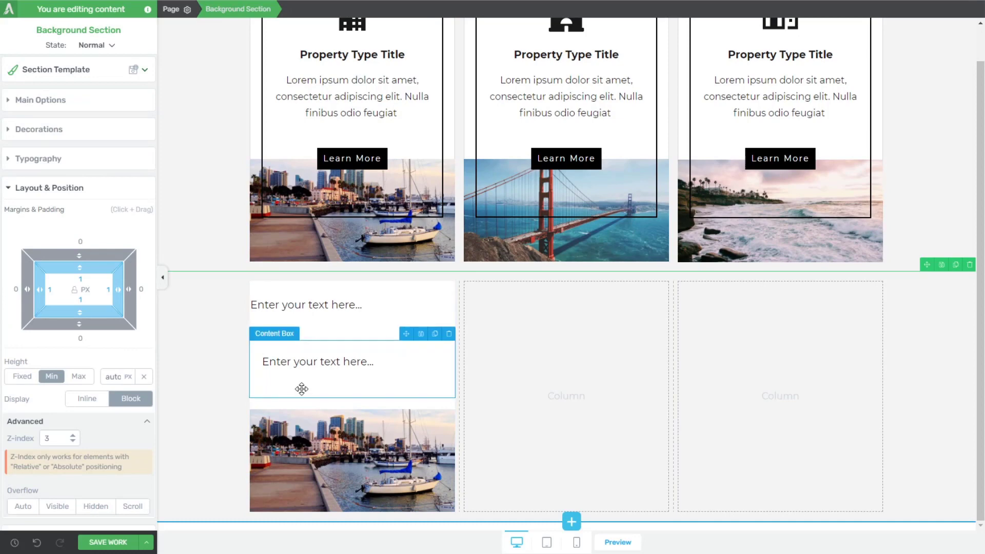
Step: Delete the placeholder text element above the nested content box in the new card
{"action": "scroll", "coordinate": [300, 387], "scroll_direction": "up", "scroll_amount": 1}
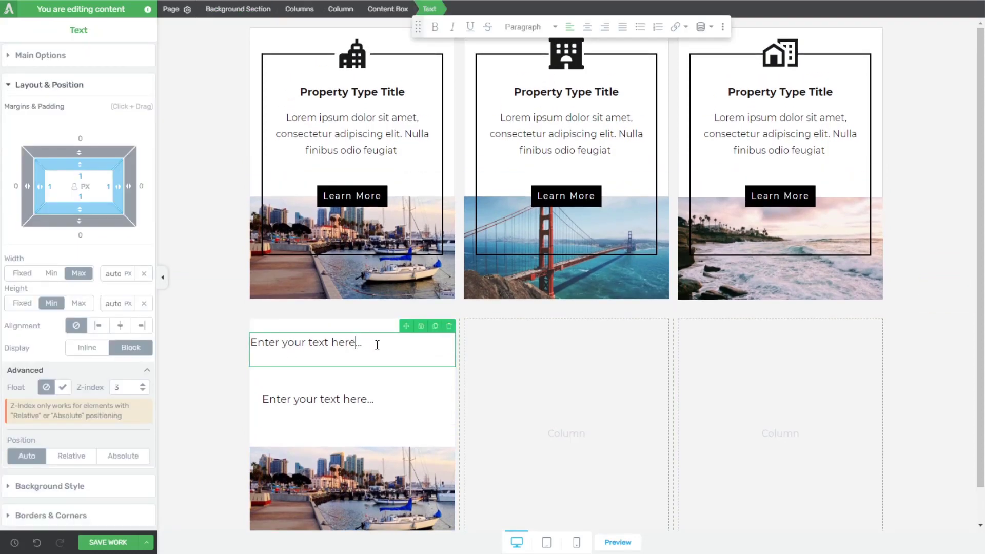
{"action": "left_click", "coordinate": [449, 327]}
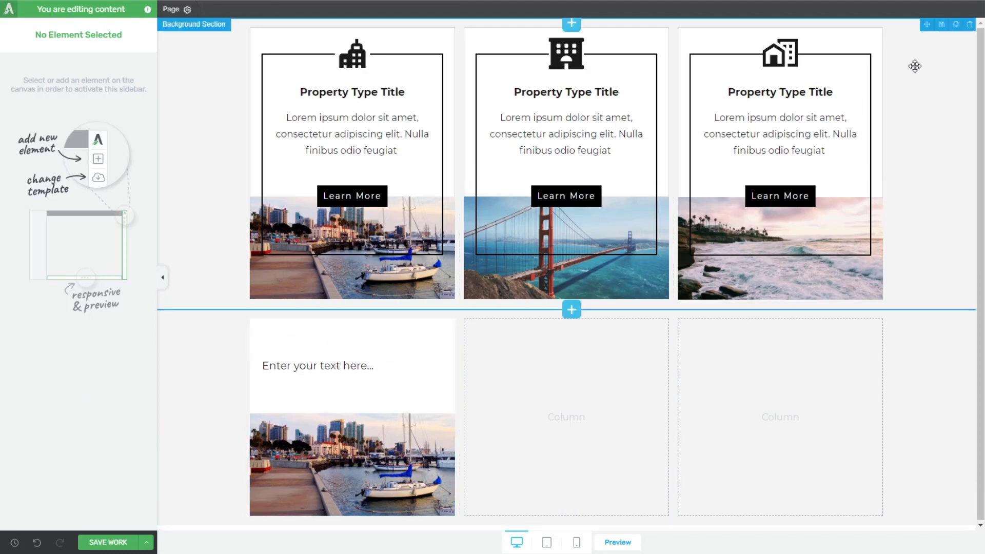
Step: Add an icon element above the placeholder text in the new card's nested content box, using the solid building icon
{"action": "left_click", "coordinate": [966, 32]}
{"action": "type", "text": "icon"}
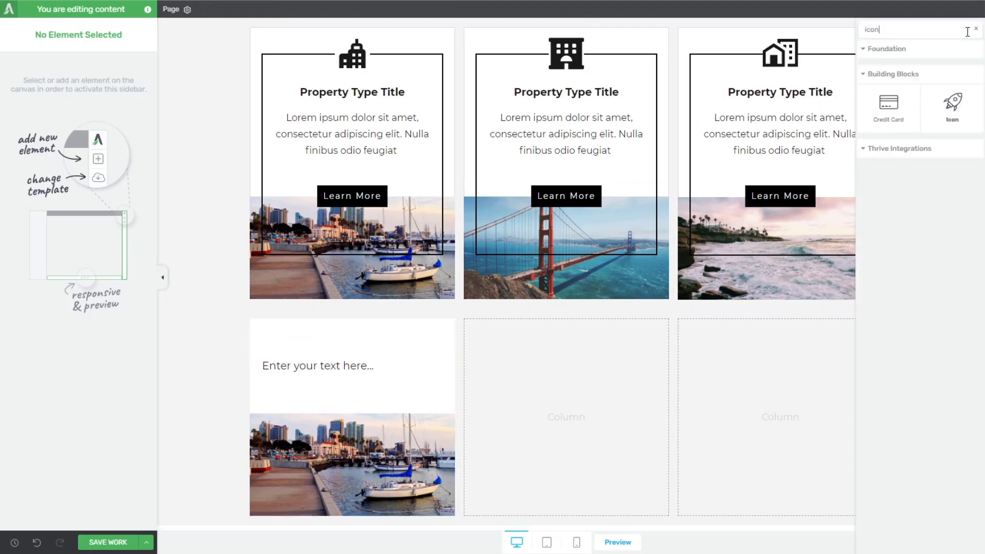
{"action": "mouse_move", "coordinate": [939, 117]}
{"action": "left_mouse_down"}
{"action": "mouse_move", "coordinate": [890, 166]}
{"action": "mouse_move", "coordinate": [504, 277]}
{"action": "mouse_move", "coordinate": [324, 361]}
{"action": "mouse_move", "coordinate": [326, 370]}
{"action": "left_mouse_up"}
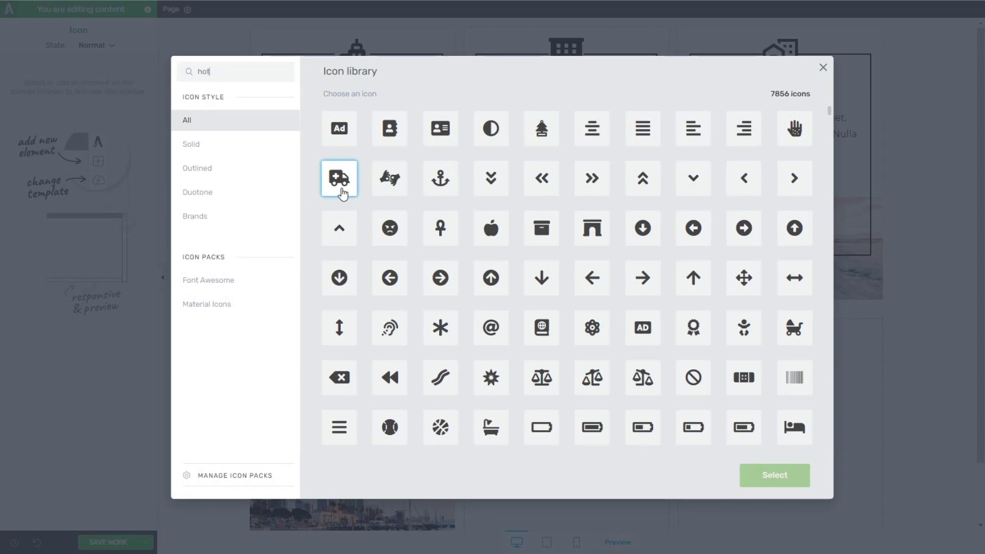
{"action": "type", "text": "hotel"}
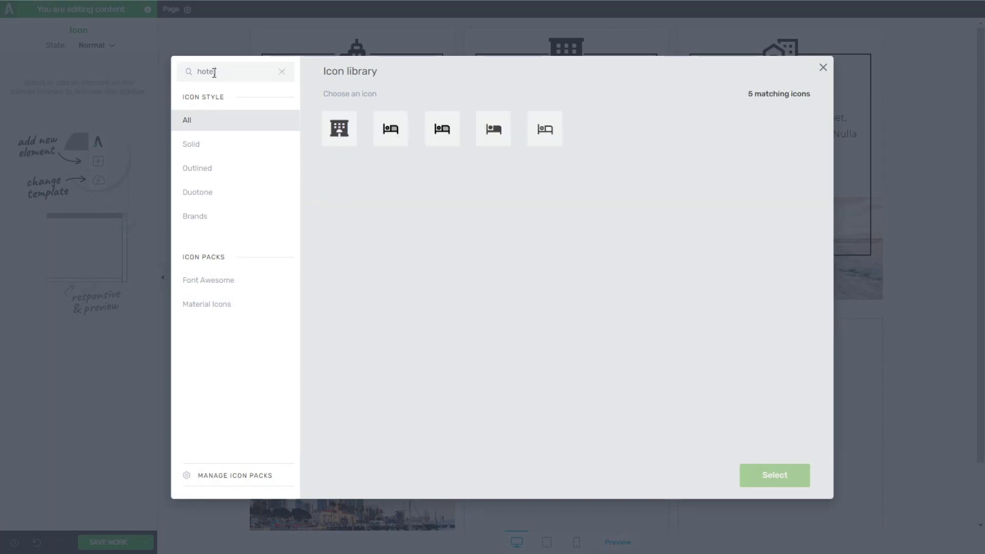
{"action": "left_click_drag", "start_coordinate": [214, 71], "coordinate": [196, 70]}
{"action": "type", "text": "building"}
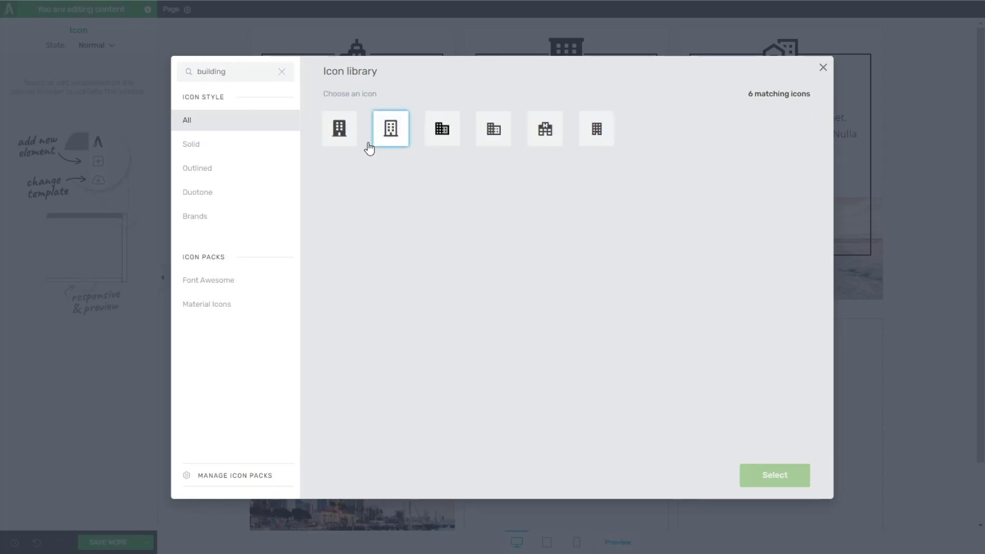
{"action": "left_click", "coordinate": [339, 136]}
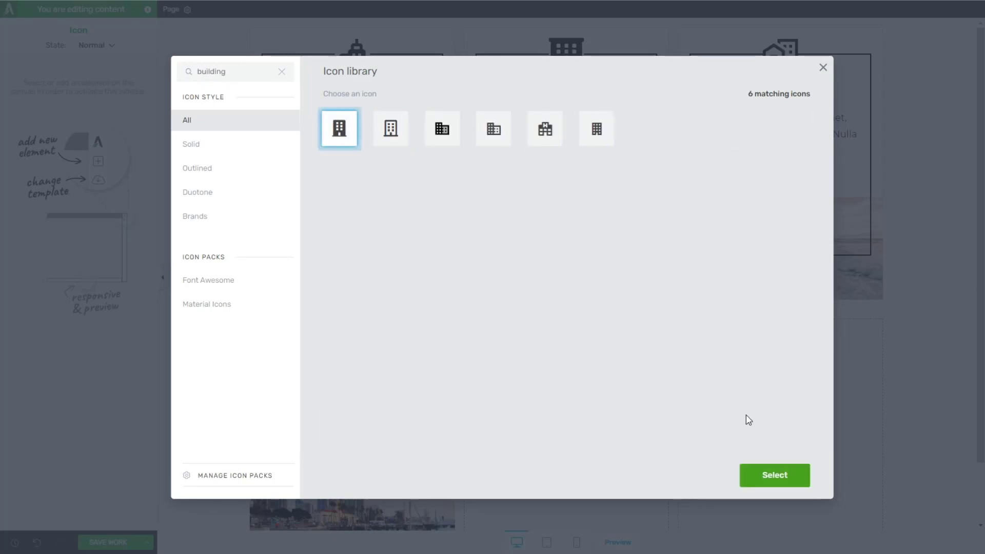
{"action": "left_click", "coordinate": [783, 479]}
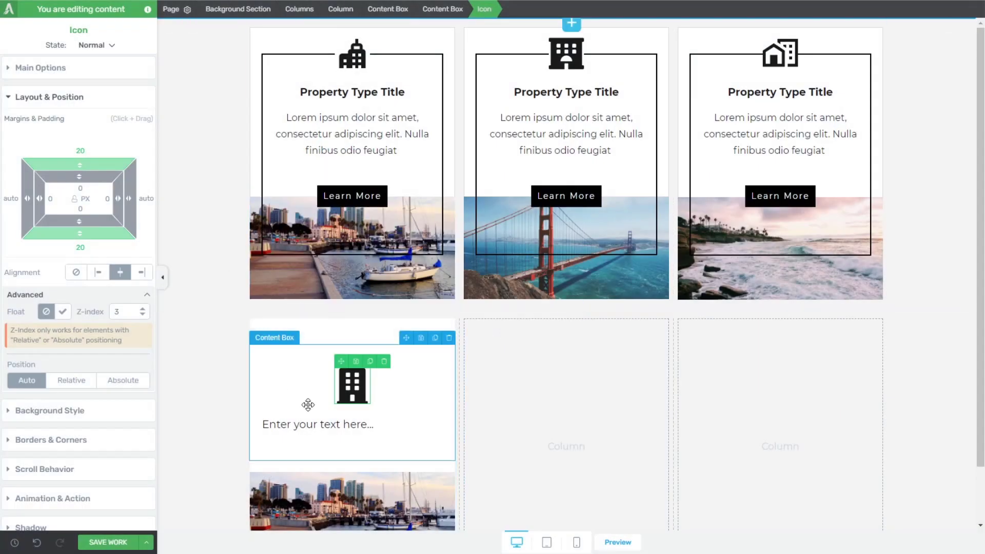
Step: Compare the main options of the finished first card's icon with those of the new building icon
{"action": "left_click", "coordinate": [343, 57]}
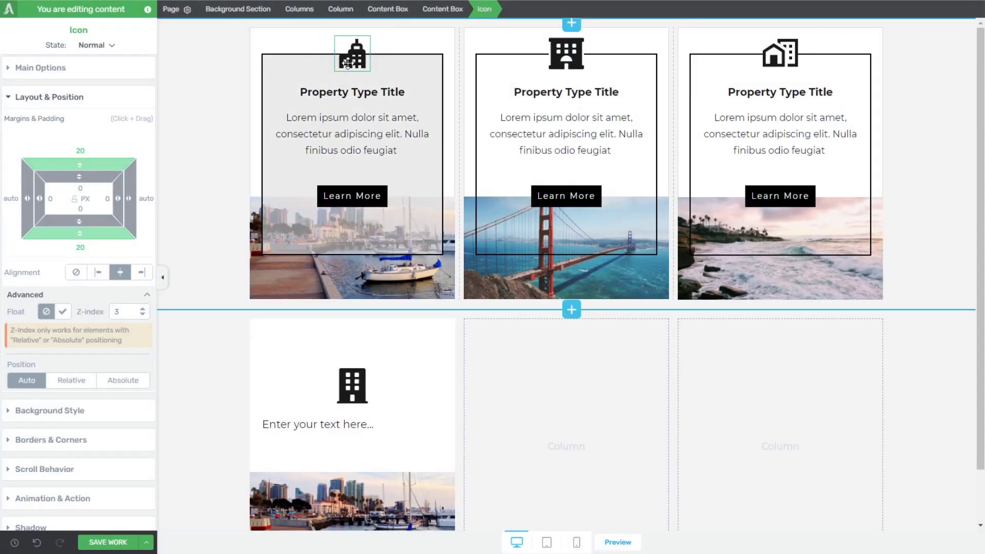
{"action": "left_click", "coordinate": [21, 67]}
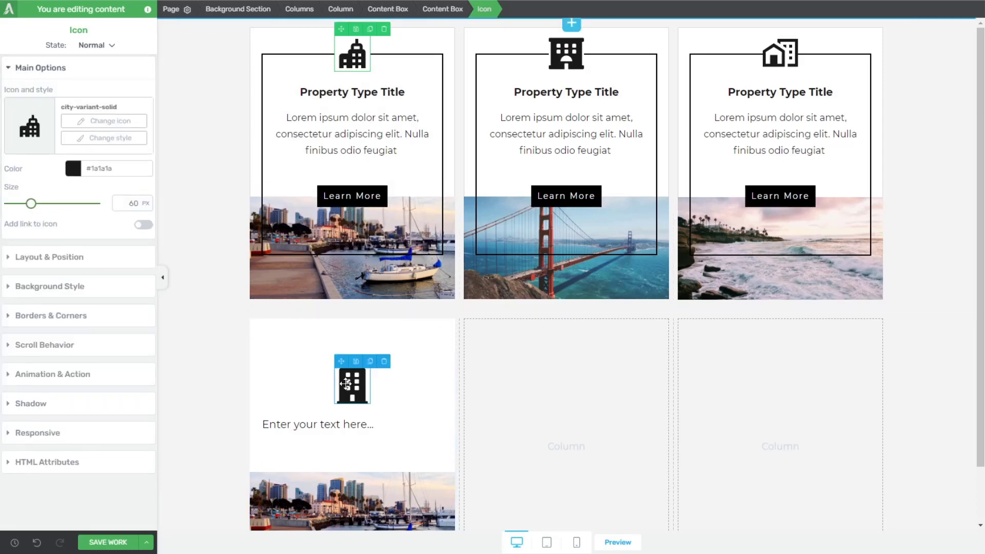
{"action": "left_click", "coordinate": [340, 387]}
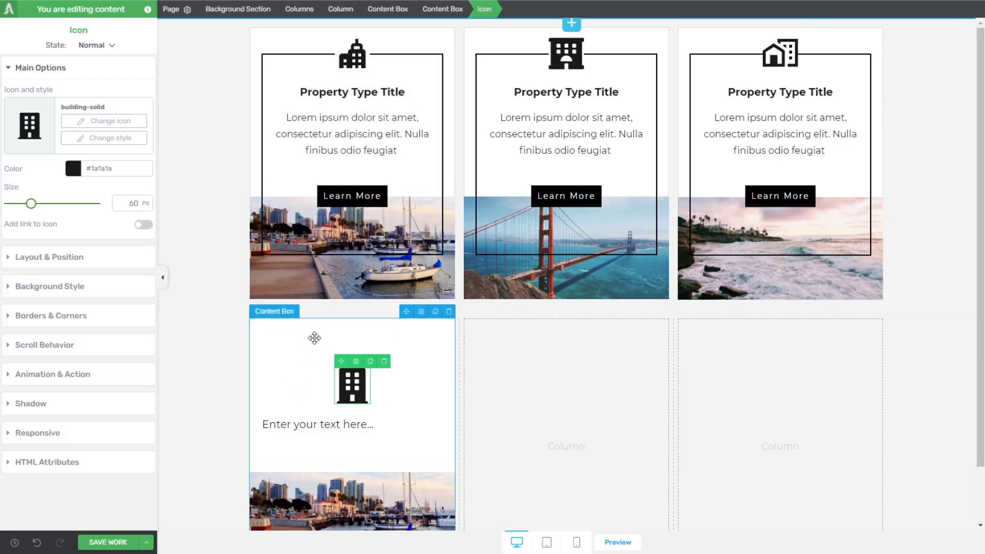
Step: Give the new card's nested content box a thin solid black border on all sides
{"action": "left_click", "coordinate": [301, 370]}
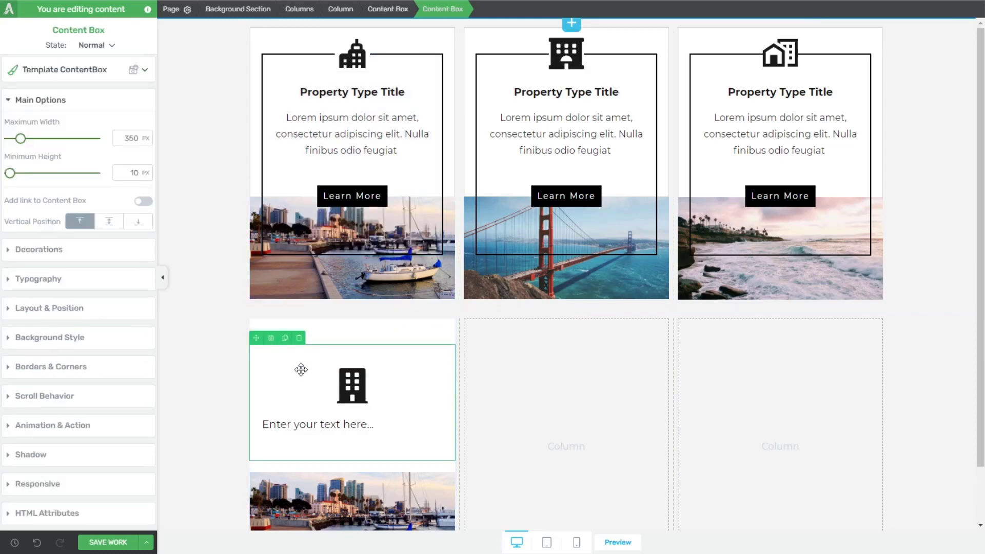
{"action": "left_click", "coordinate": [72, 367]}
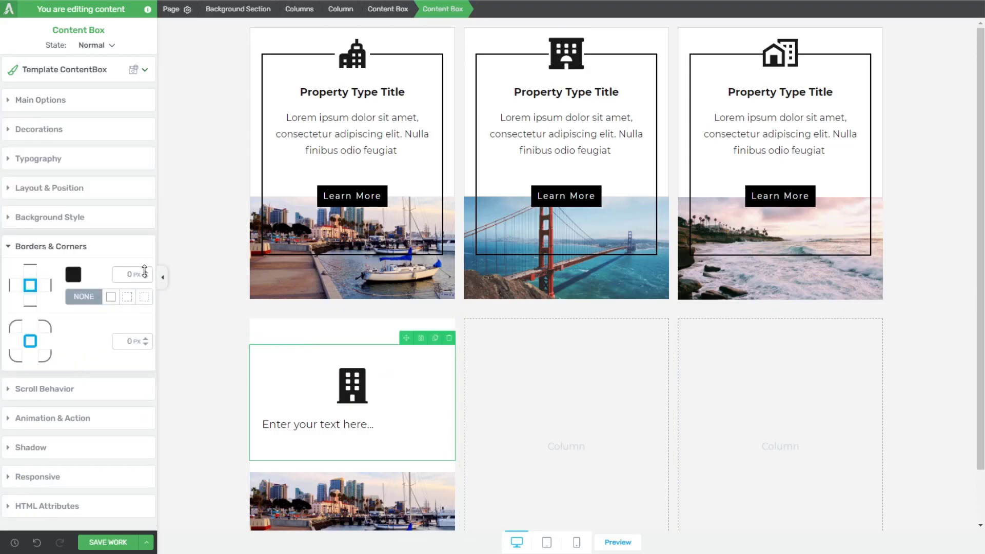
{"action": "left_click", "coordinate": [146, 271]}
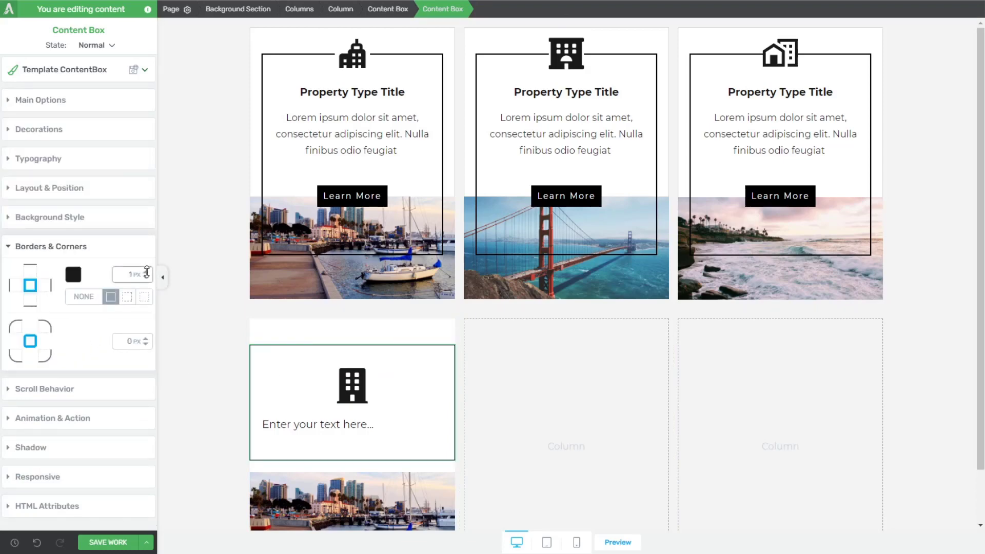
{"action": "left_click", "coordinate": [147, 271]}
{"action": "left_click", "coordinate": [146, 271]}
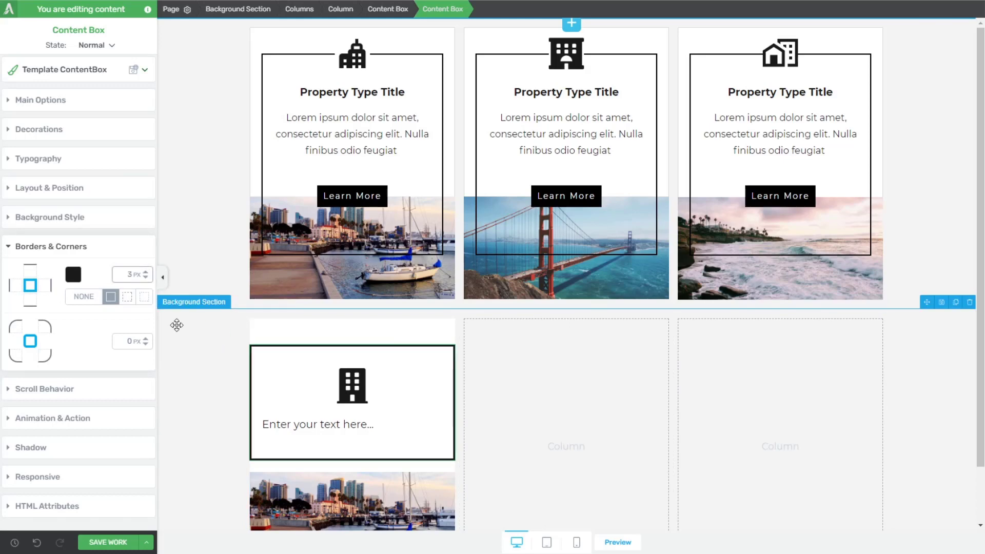
{"action": "left_click", "coordinate": [147, 278]}
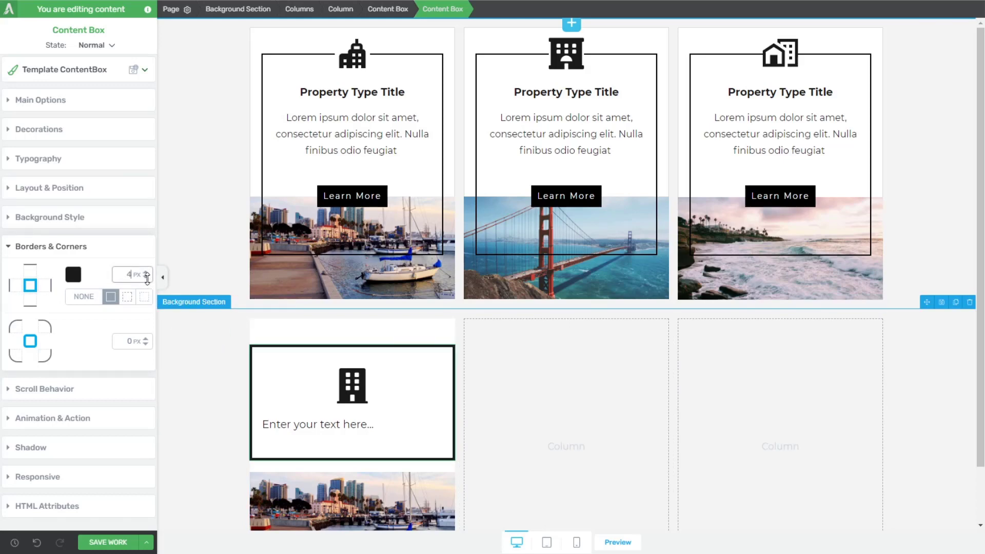
{"action": "left_click", "coordinate": [147, 279]}
{"action": "left_click", "coordinate": [203, 332]}
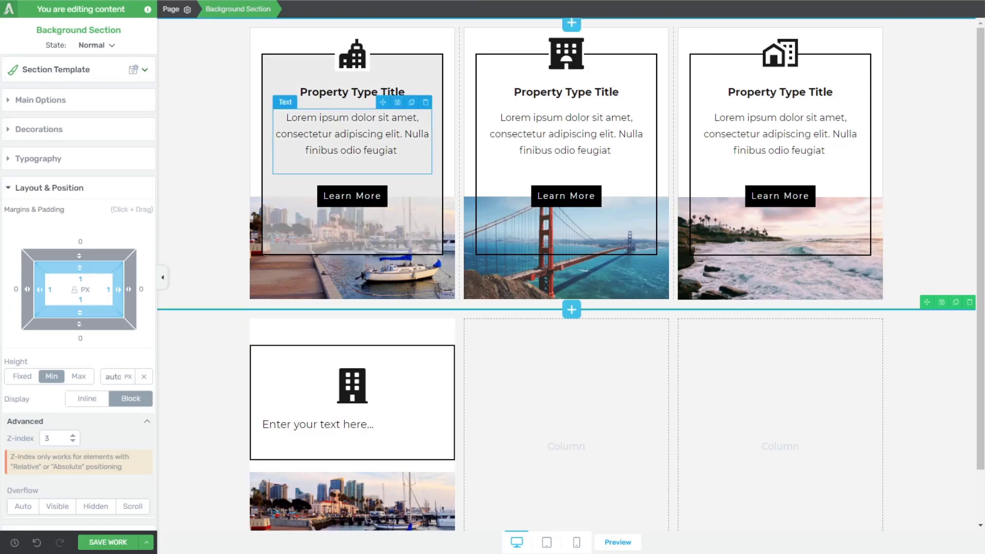
Step: Set the new card's nested content box margins to 20 px on the left and right and -100 px on the bottom
{"action": "left_click", "coordinate": [265, 162]}
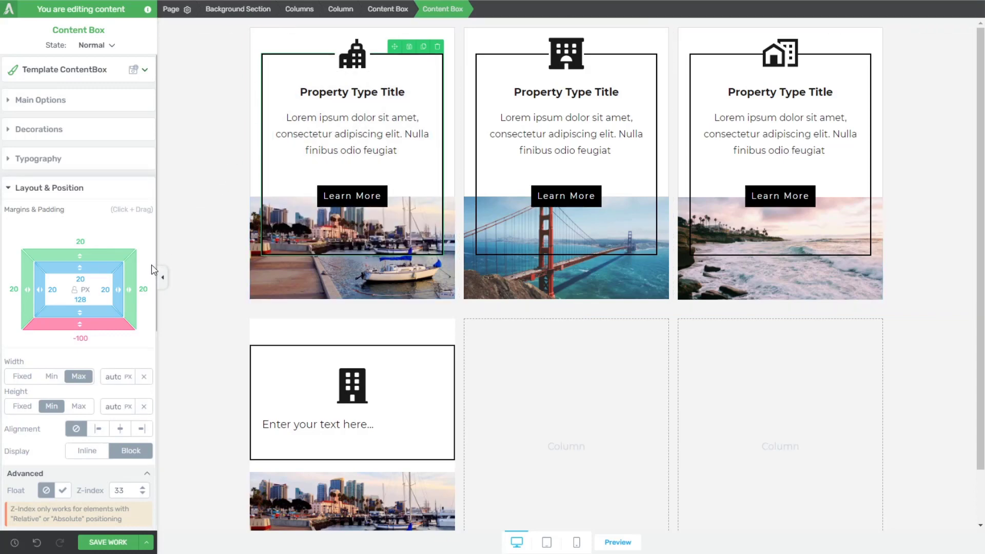
{"action": "left_click", "coordinate": [258, 385]}
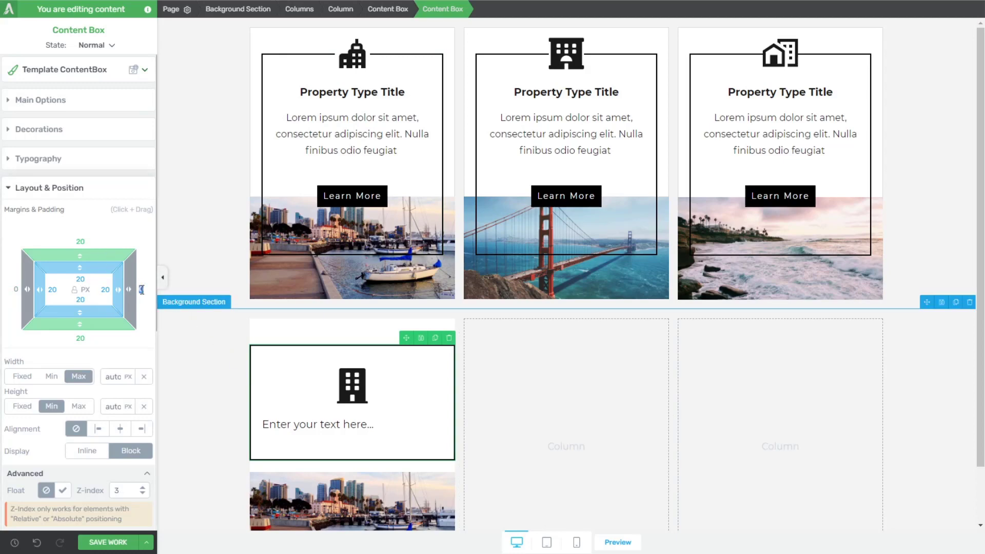
{"action": "type", "text": "20"}
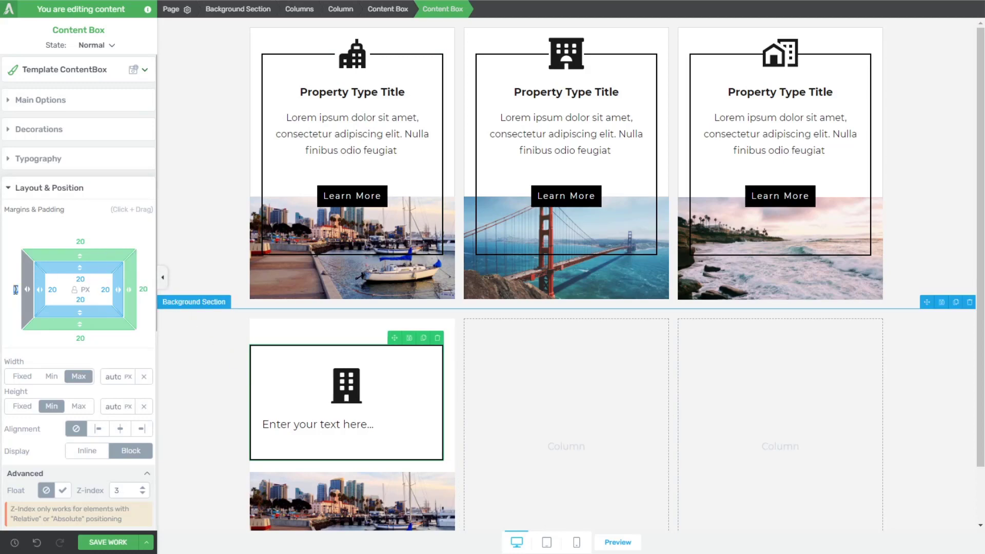
{"action": "type", "text": "20"}
{"action": "scroll", "coordinate": [328, 393], "scroll_direction": "down", "scroll_amount": 1}
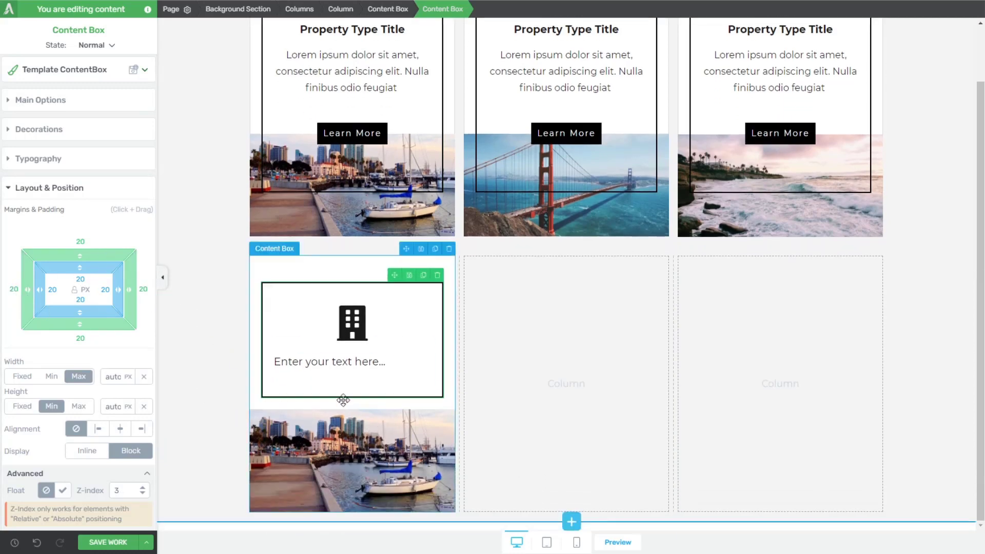
{"action": "left_click", "coordinate": [86, 339]}
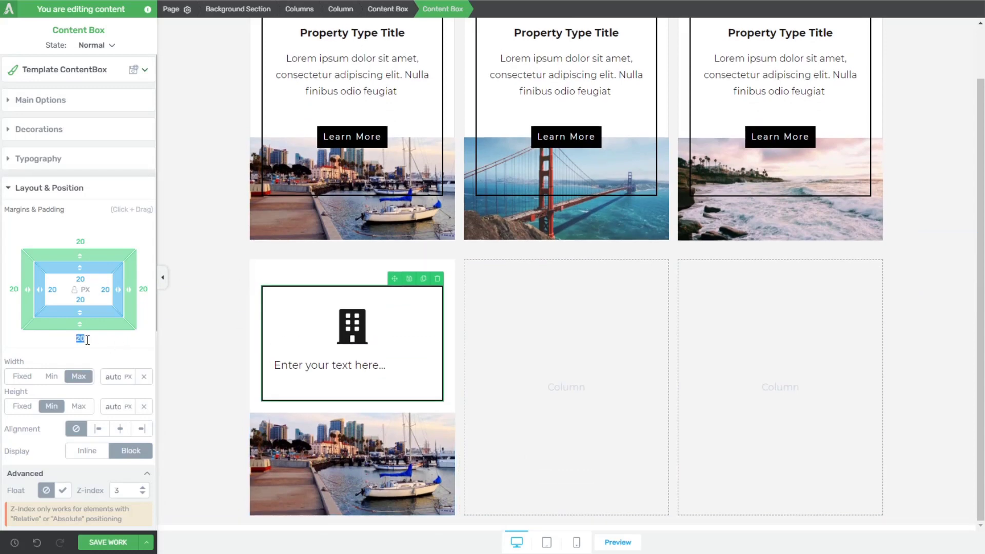
{"action": "type", "text": "-1"}
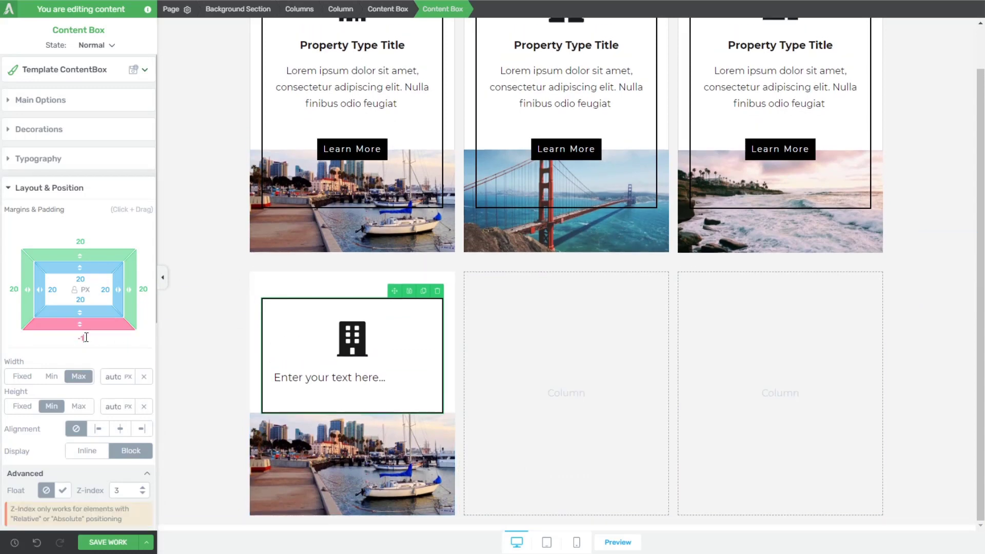
{"action": "type", "text": "00"}
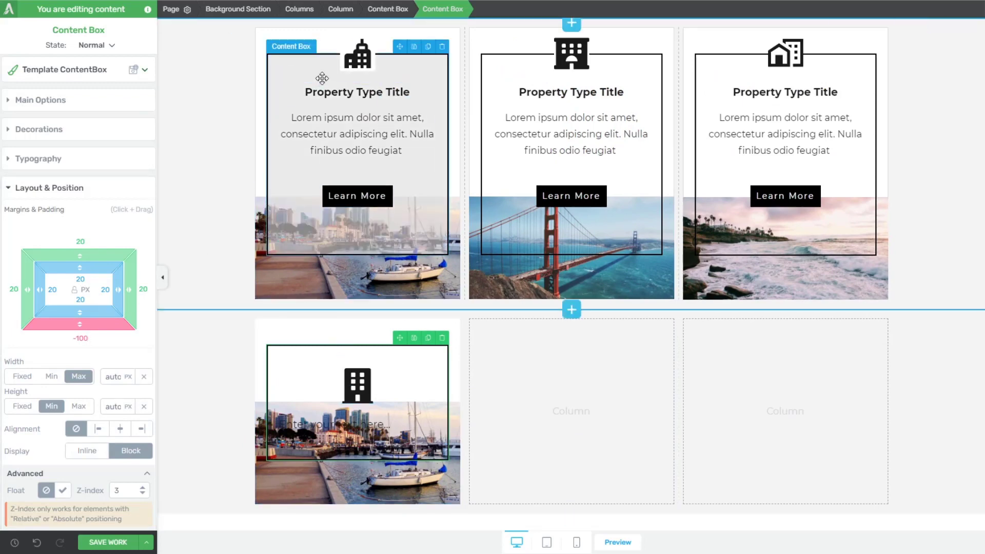
Step: Set the building icon's top margin to -46 px so it overlaps the nested box's upper border
{"action": "left_click", "coordinate": [357, 387]}
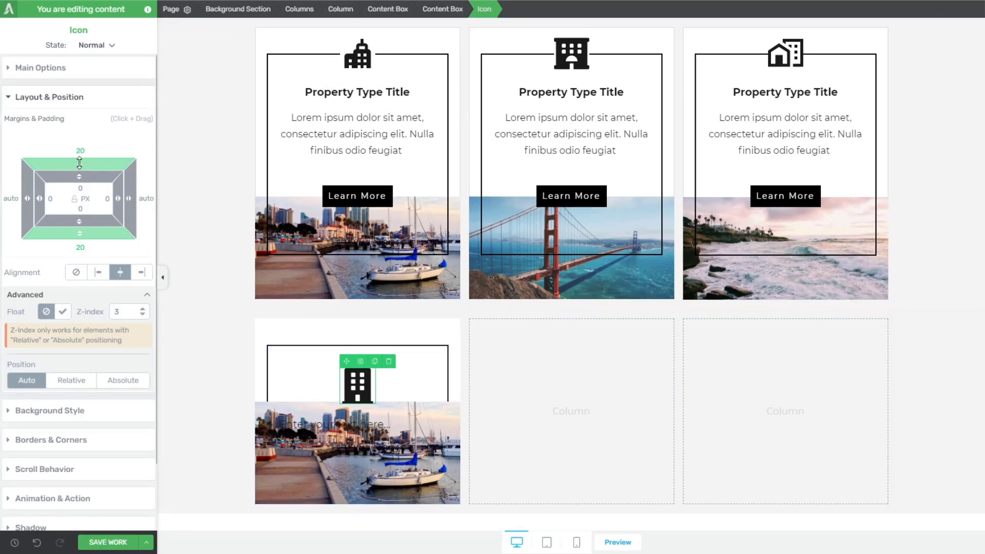
{"action": "left_click_drag", "start_coordinate": [80, 163], "coordinate": [81, 240]}
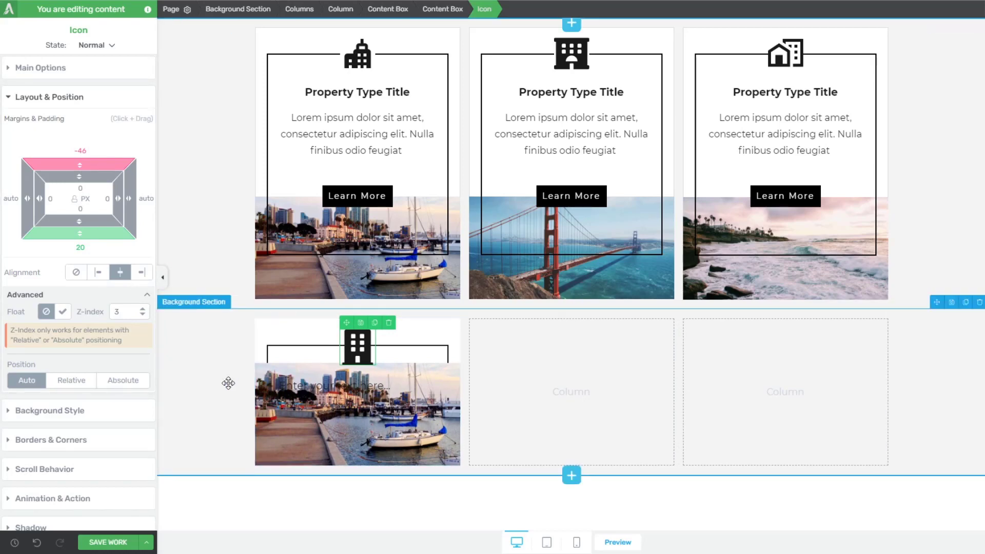
{"action": "left_click", "coordinate": [216, 364]}
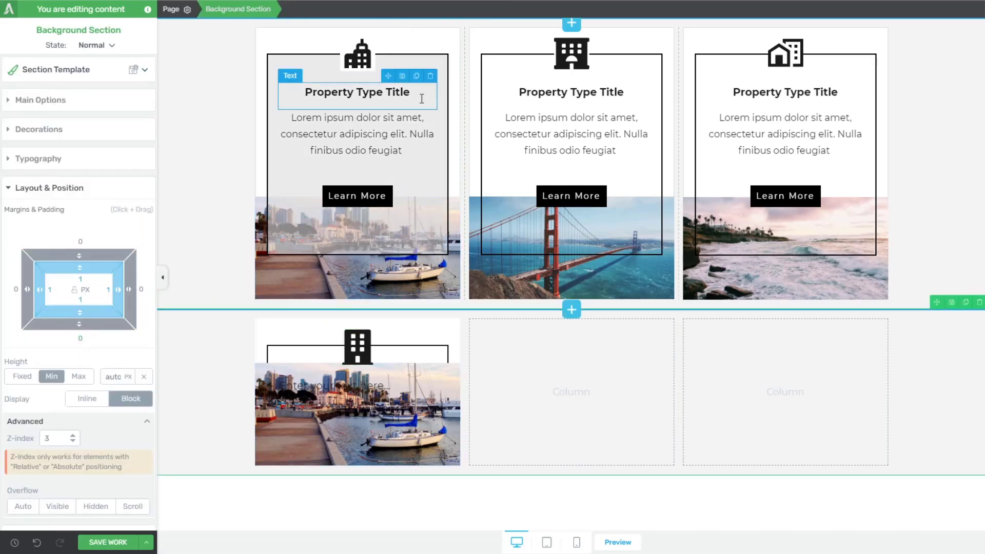
Step: Duplicate the first finished card's title and description and move the copies below the building icon in the new card
{"action": "left_click", "coordinate": [417, 81]}
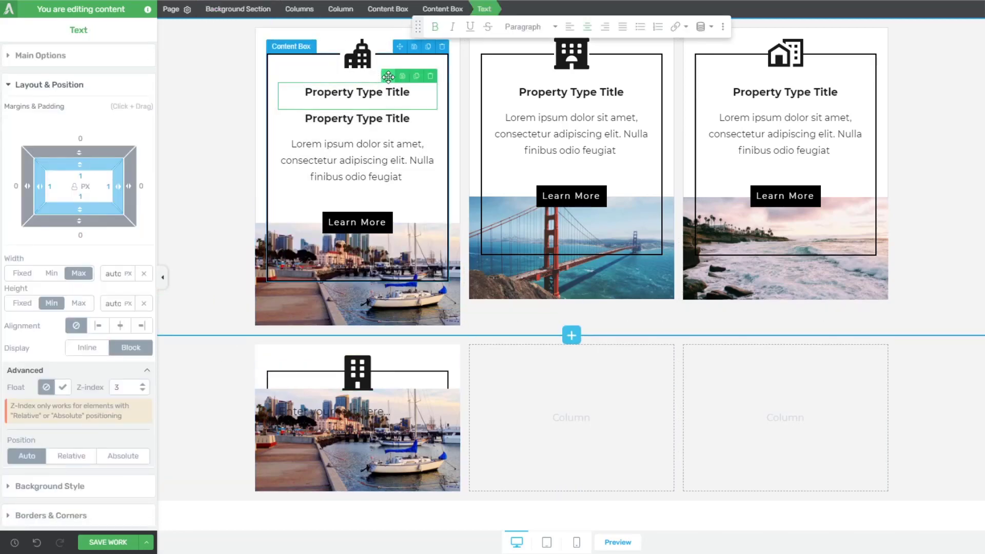
{"action": "left_click_drag", "start_coordinate": [385, 76], "coordinate": [362, 390]}
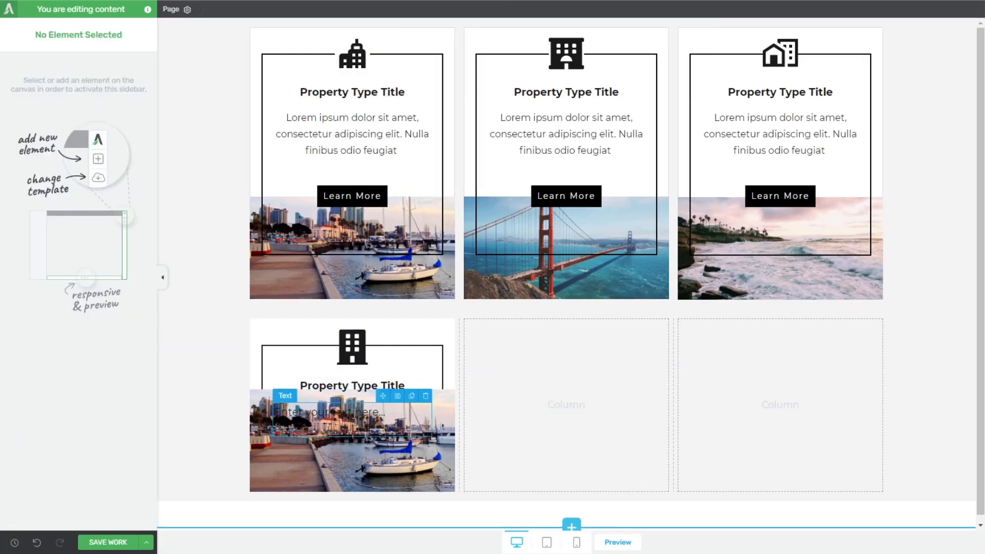
{"action": "left_click", "coordinate": [390, 118]}
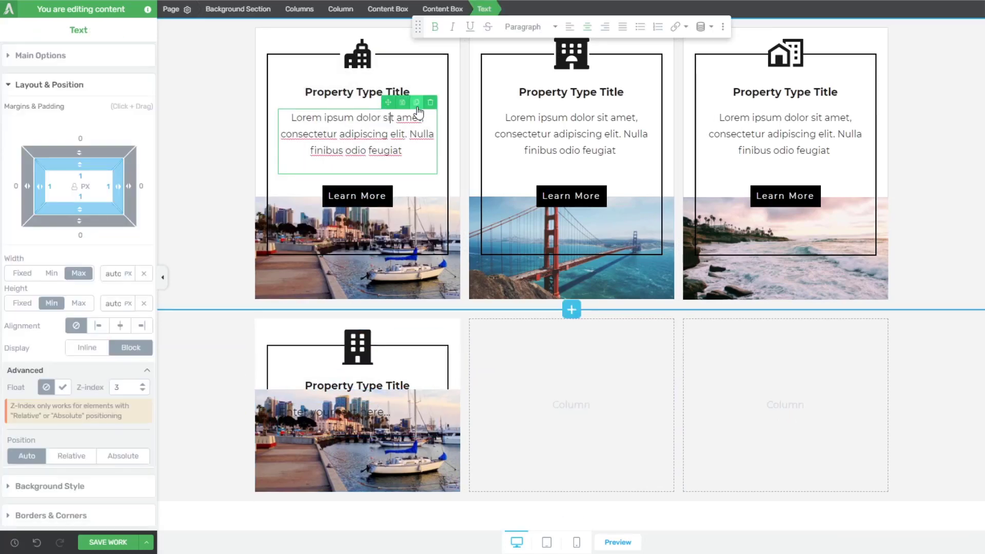
{"action": "left_click", "coordinate": [417, 103]}
{"action": "left_click_drag", "start_coordinate": [388, 103], "coordinate": [365, 460]}
{"action": "scroll", "coordinate": [261, 411], "scroll_direction": "down", "scroll_amount": 1}
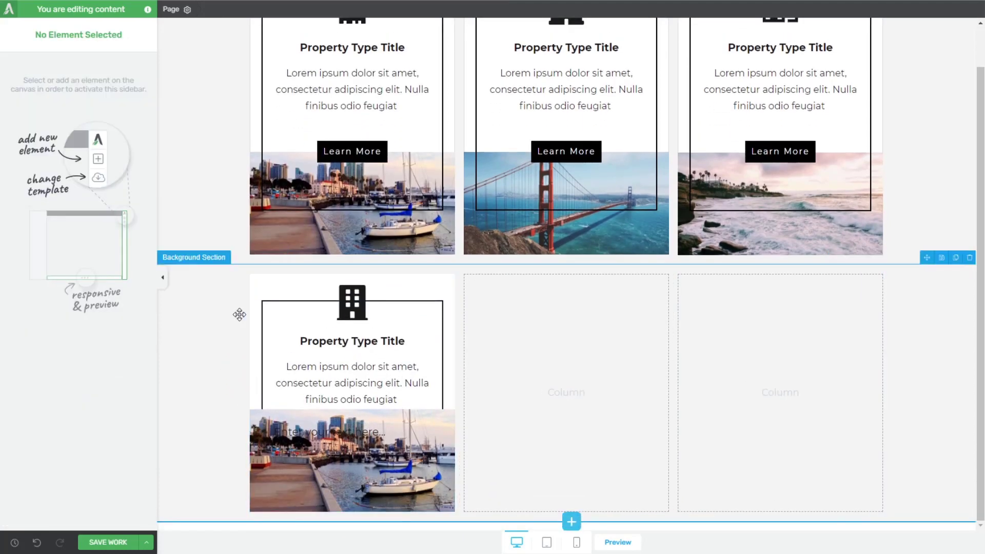
{"action": "left_click", "coordinate": [224, 370]}
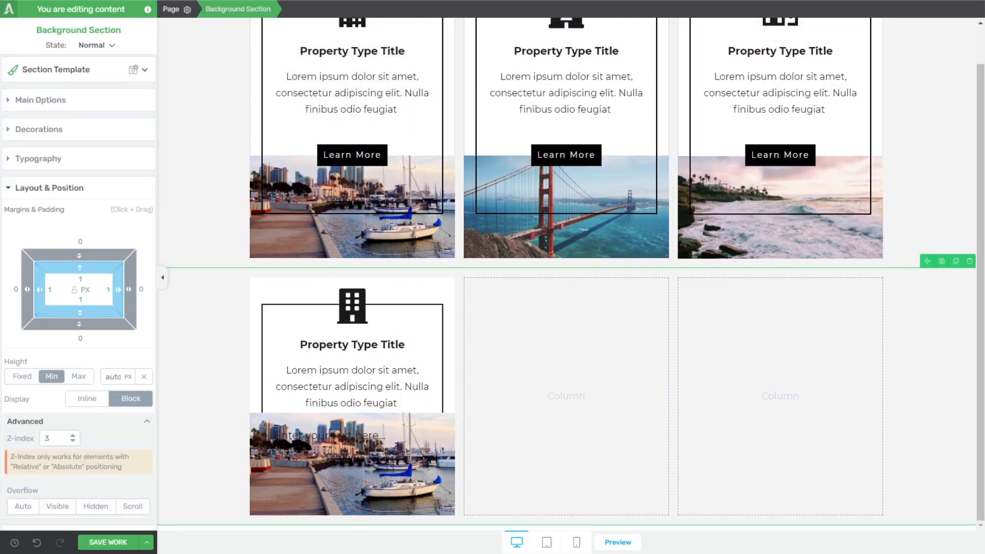
Step: Add a button below the description in the new card's nested box and set its colour to black (#000000)
{"action": "type", "text": "button"}
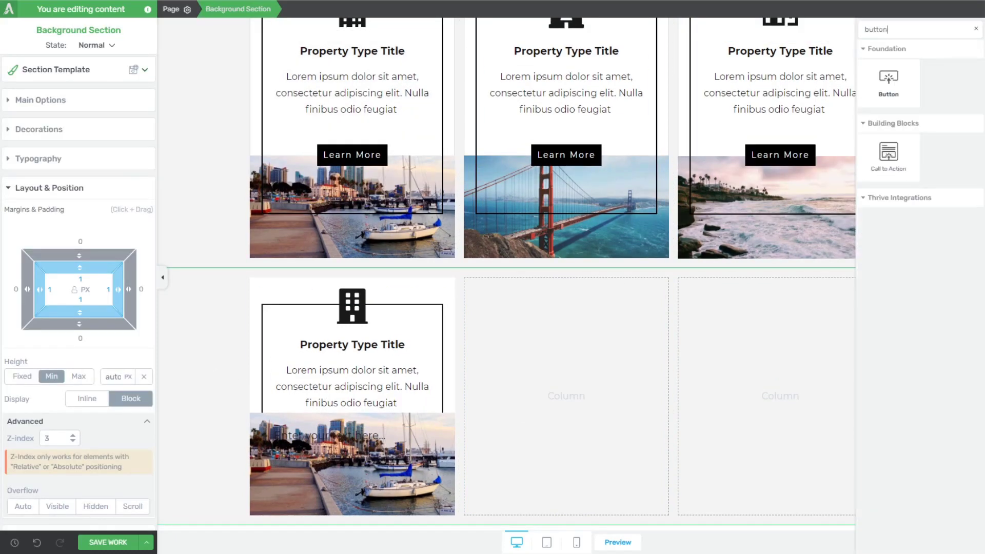
{"action": "left_click_drag", "start_coordinate": [891, 82], "coordinate": [371, 404]}
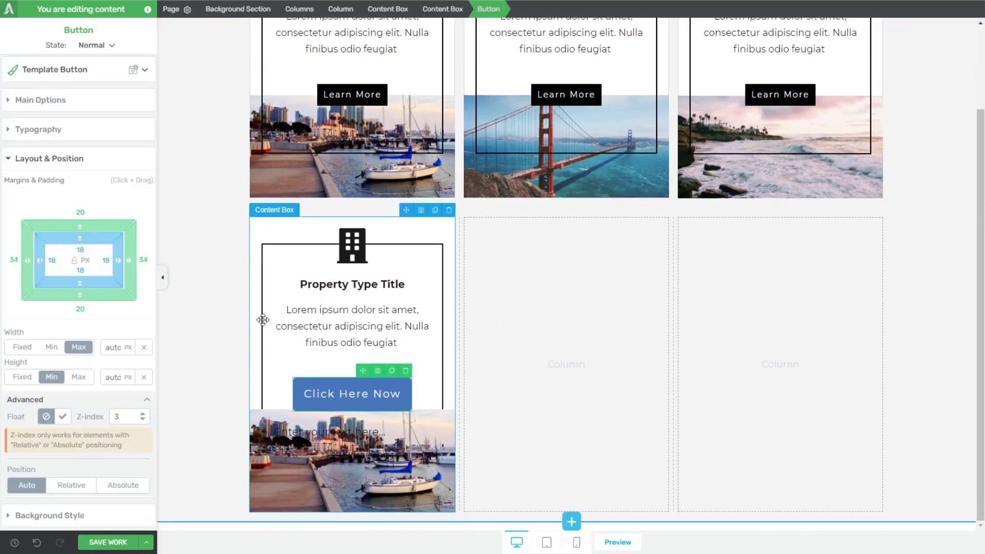
{"action": "left_click", "coordinate": [47, 101]}
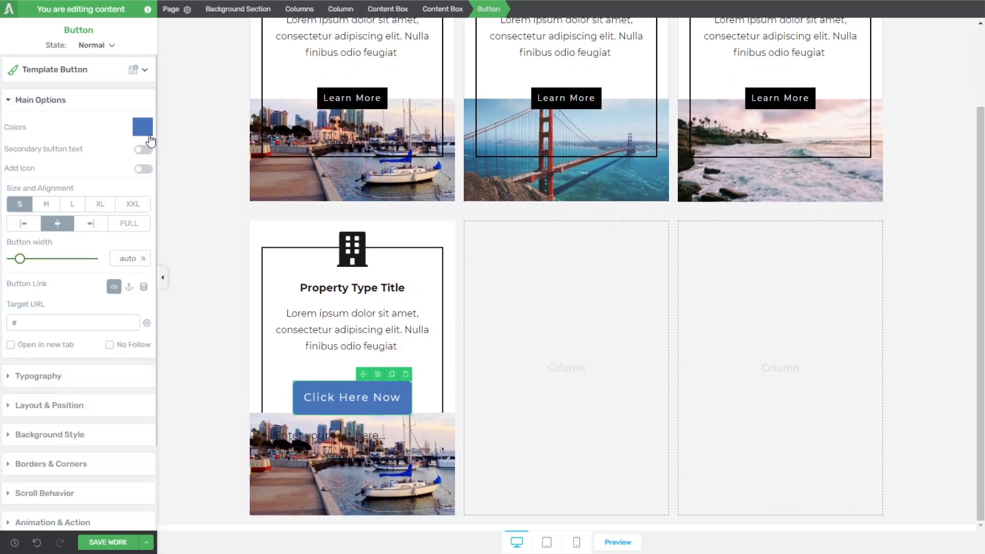
{"action": "left_click", "coordinate": [137, 106]}
{"action": "left_click", "coordinate": [121, 108]}
{"action": "left_click", "coordinate": [136, 127]}
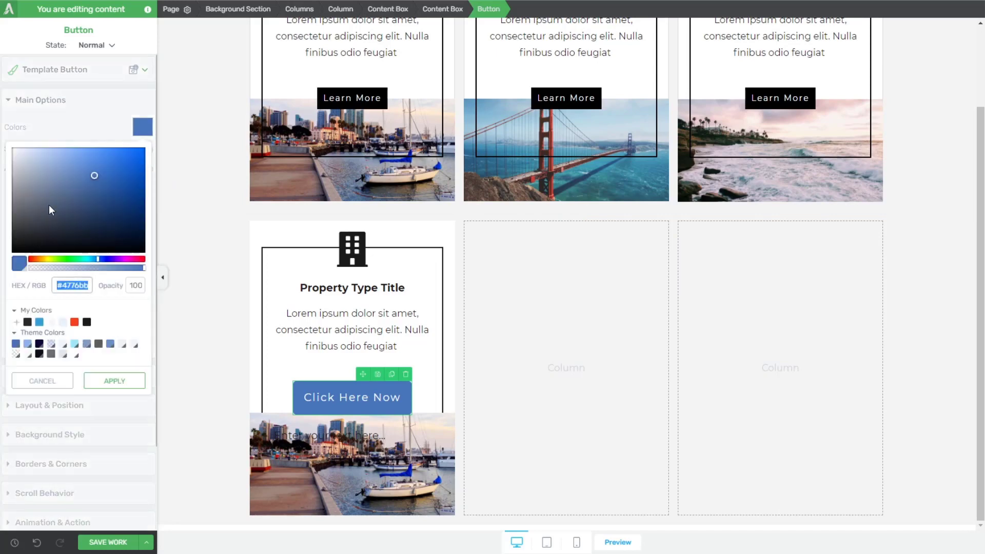
{"action": "left_click_drag", "start_coordinate": [84, 207], "coordinate": [84, 250]}
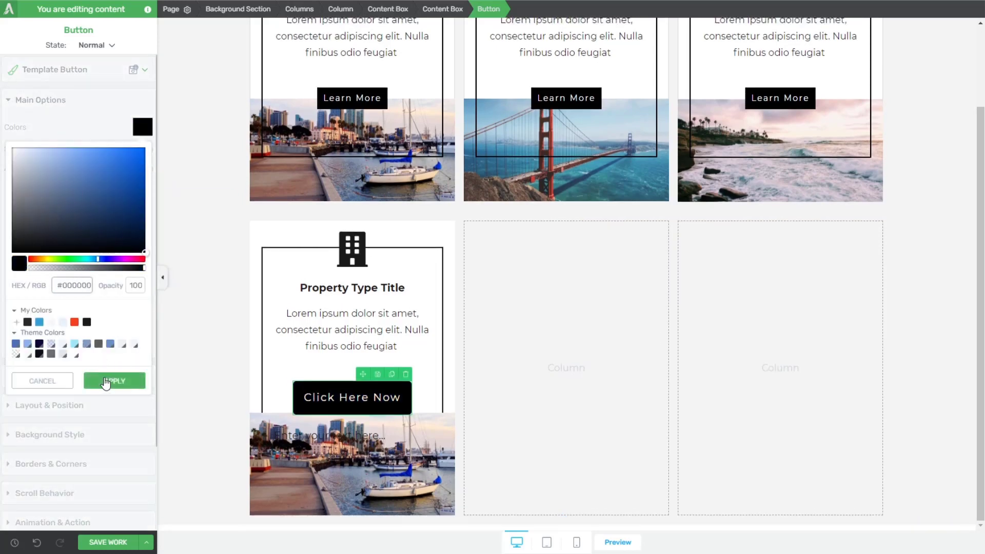
{"action": "left_click", "coordinate": [114, 380]}
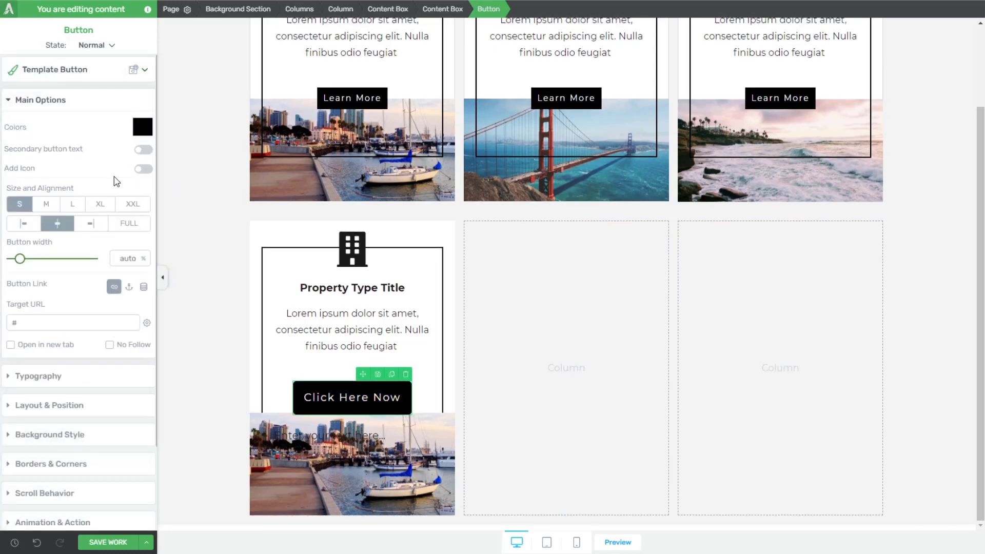
{"action": "scroll", "coordinate": [328, 395], "scroll_direction": "down", "scroll_amount": 1}
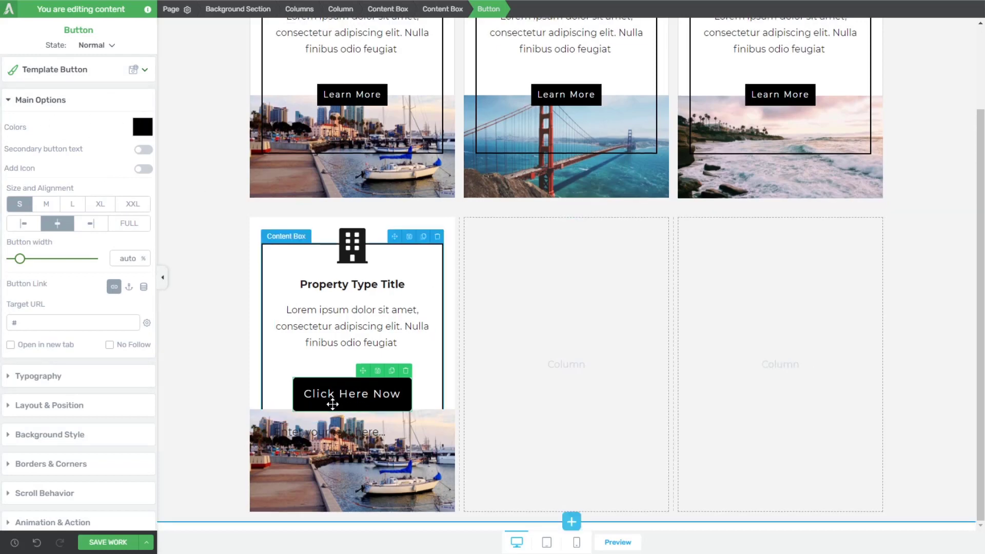
Step: Apply the default Square template to the new card's button
{"action": "left_click", "coordinate": [81, 78]}
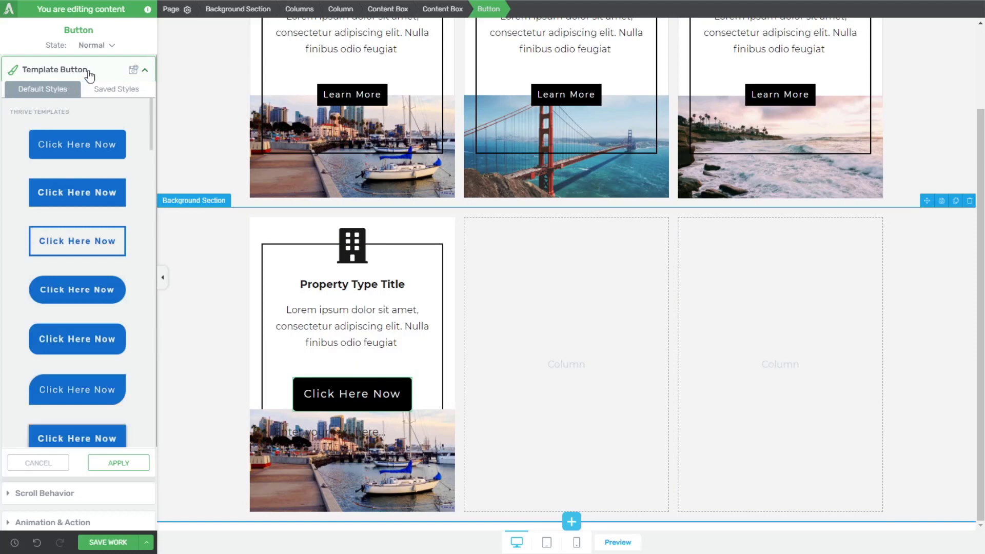
{"action": "left_click", "coordinate": [107, 200]}
{"action": "left_click", "coordinate": [116, 464]}
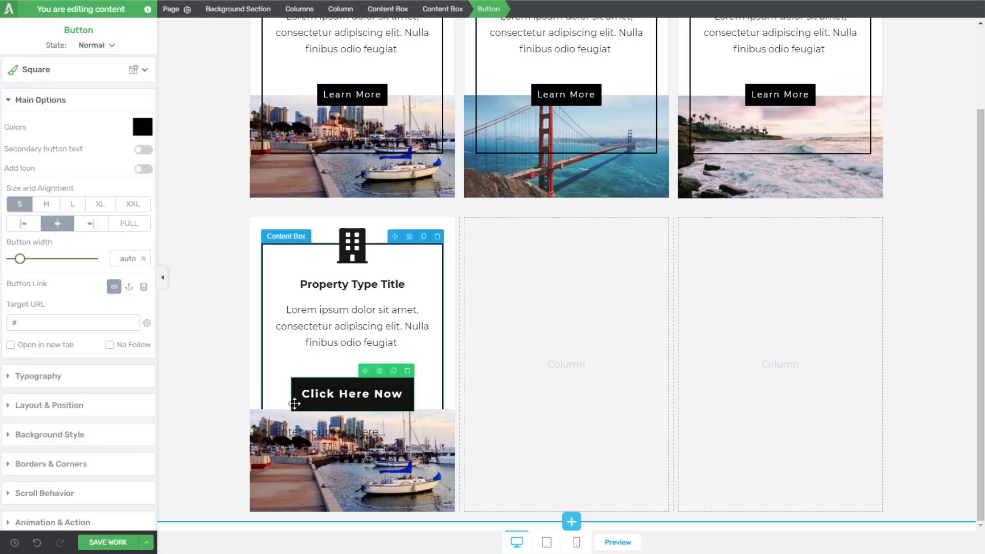
Step: Change the new button's text to "Learn More"
{"action": "left_click", "coordinate": [313, 398]}
{"action": "key", "text": "ctrl+a"}
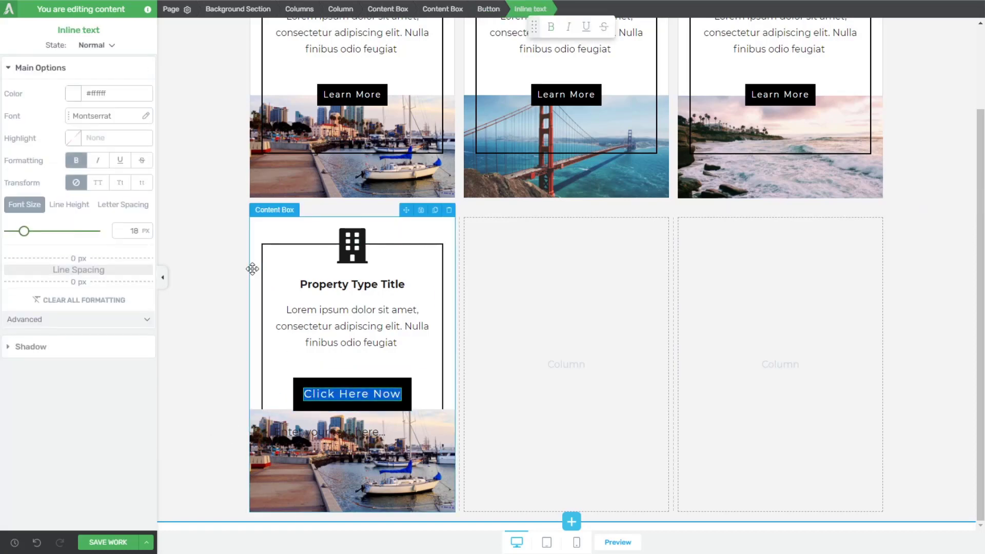
{"action": "type", "text": "Learn MOo"}
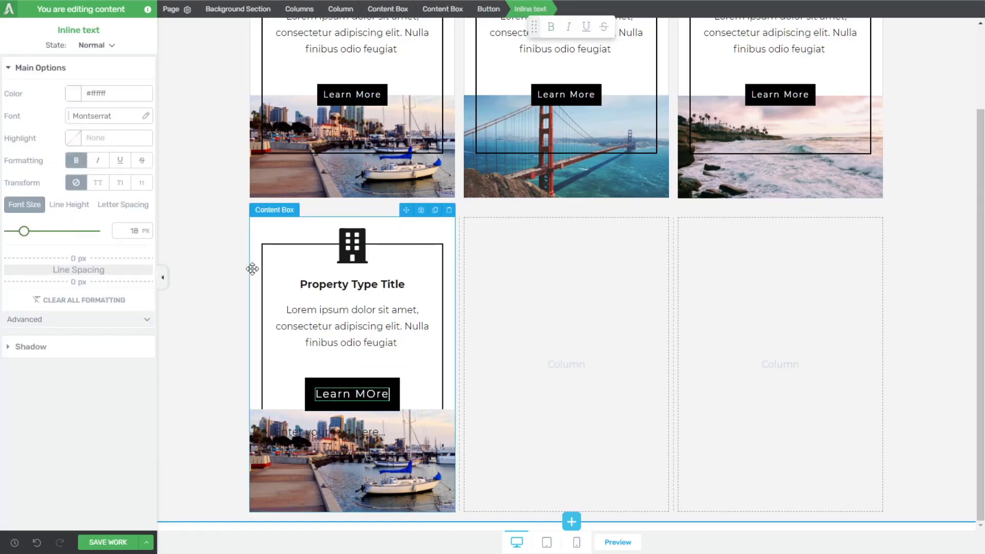
{"action": "key", "text": "BackSpace"}
{"action": "key", "text": "BackSpace"}
{"action": "type", "text": "ore"}
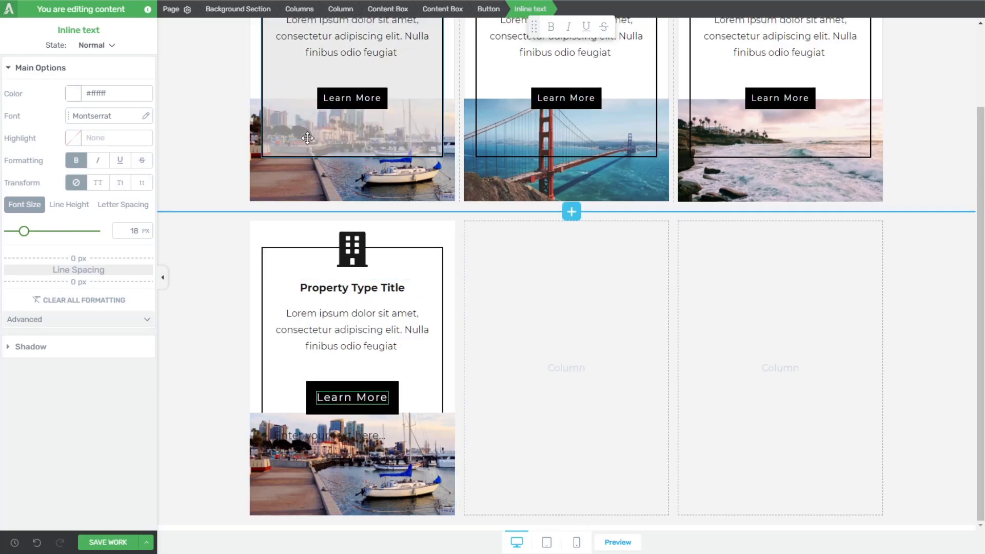
Step: Set the Learn More text's font size to 14 px and the button's size to S
{"action": "left_click", "coordinate": [123, 225]}
{"action": "type", "text": "12"}
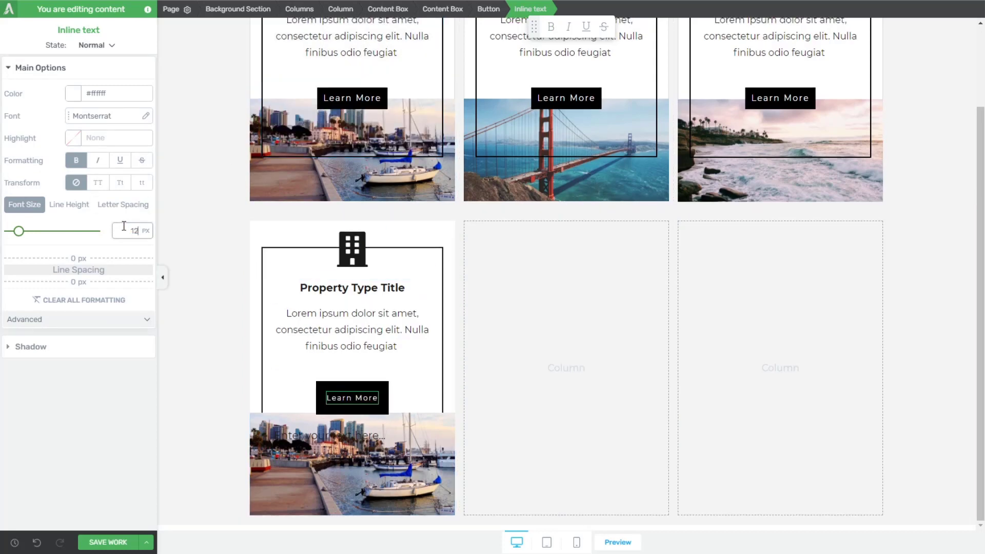
{"action": "key", "text": "BackSpace"}
{"action": "type", "text": "4"}
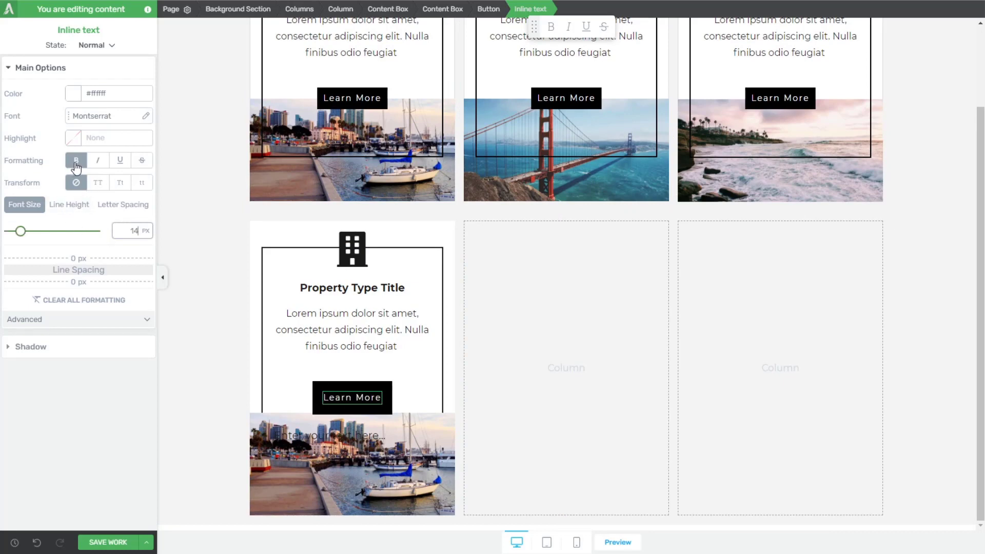
{"action": "left_click", "coordinate": [325, 409]}
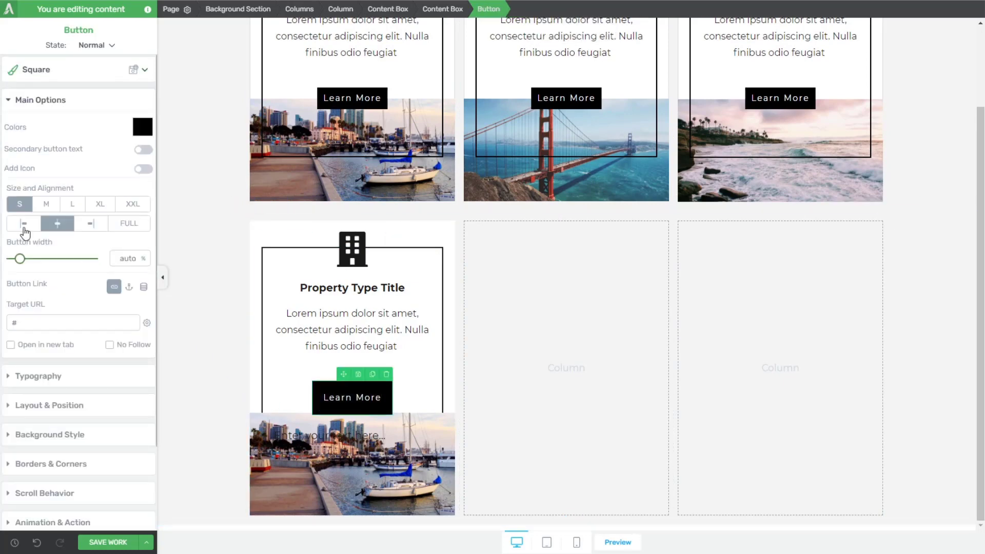
{"action": "left_click", "coordinate": [27, 207]}
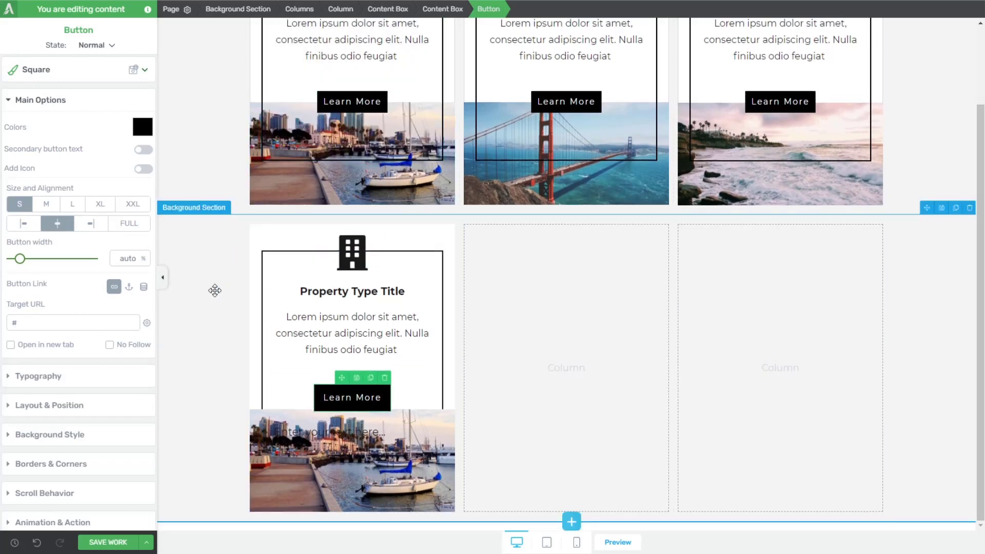
Step: Reduce the new Learn More button's bottom margin to 1 px
{"action": "left_click", "coordinate": [44, 405]}
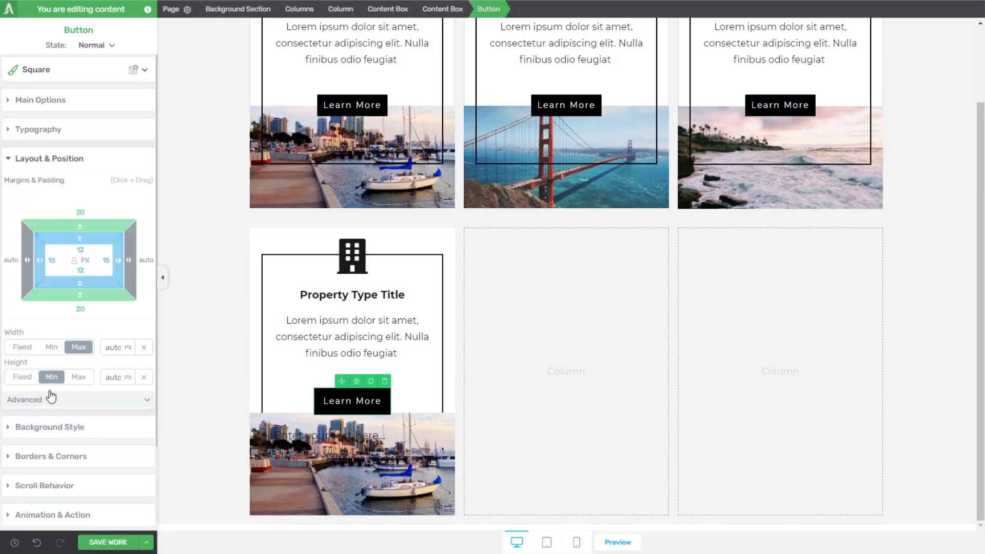
{"action": "left_click_drag", "start_coordinate": [83, 297], "coordinate": [81, 250]}
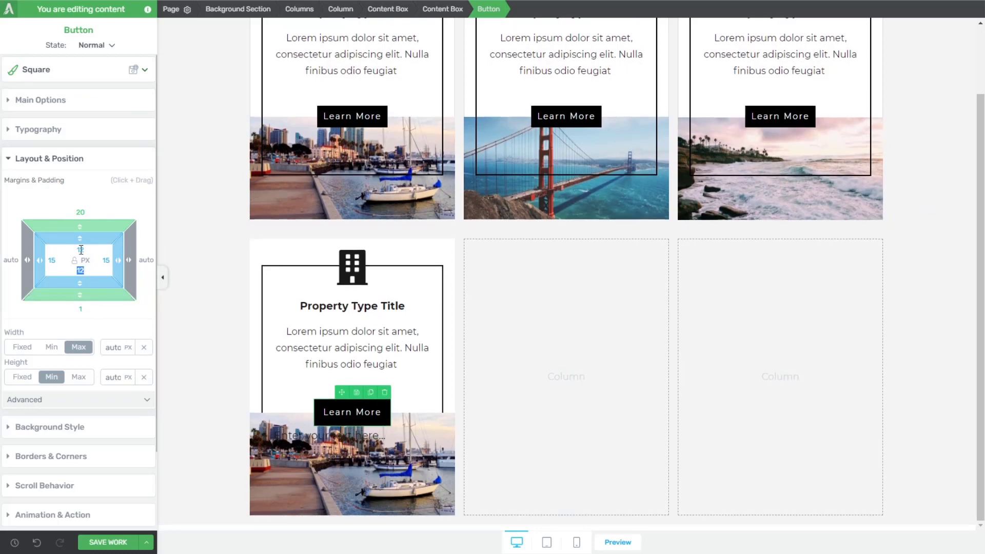
{"action": "left_click_drag", "start_coordinate": [81, 299], "coordinate": [83, 297]}
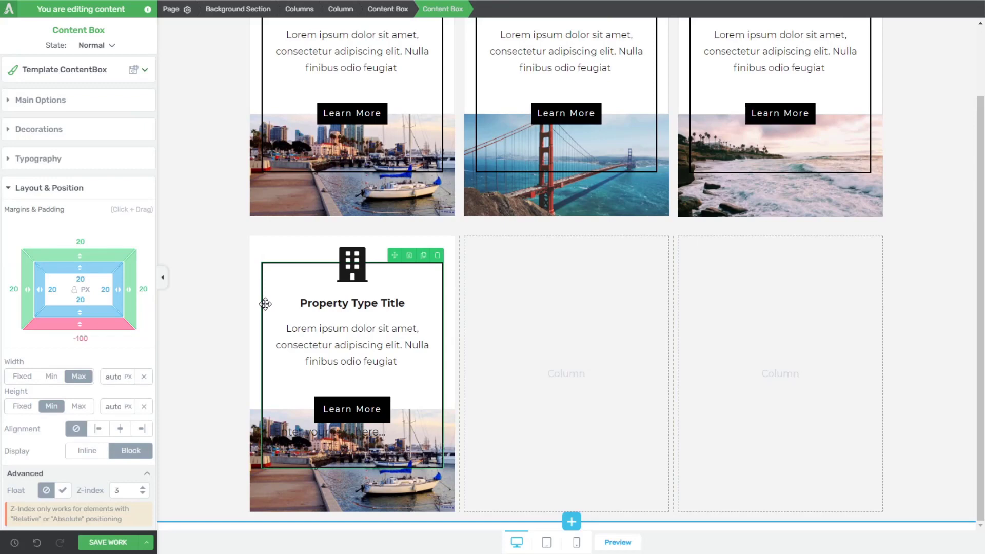
{"action": "left_click", "coordinate": [207, 341]}
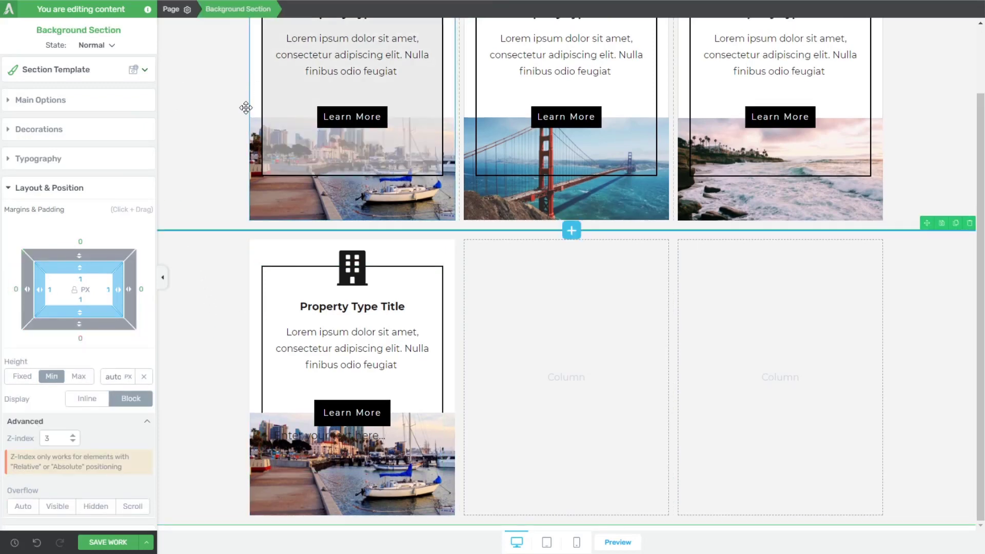
Step: Set the Z-index of the new card's nested content box to 99
{"action": "scroll", "coordinate": [249, 123], "scroll_direction": "up", "scroll_amount": 2}
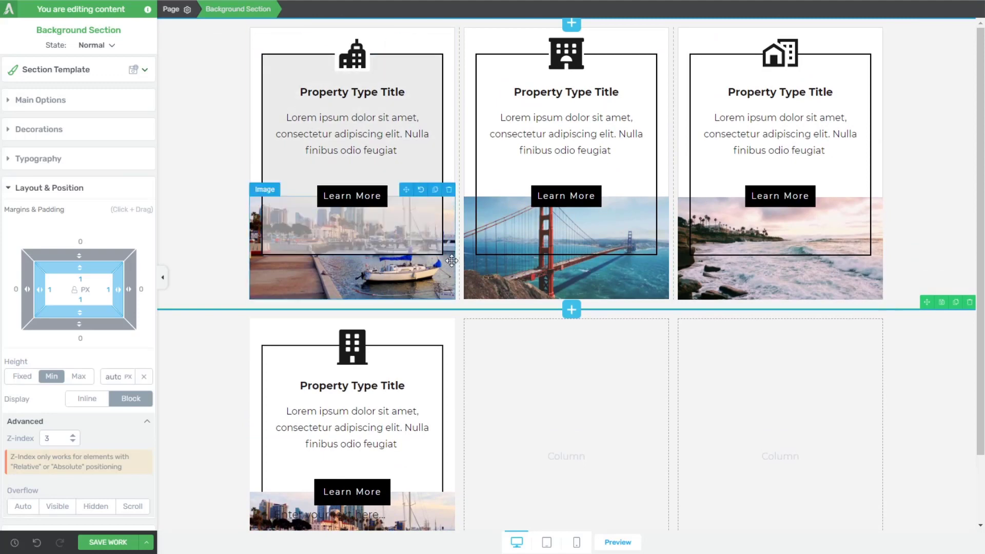
{"action": "scroll", "coordinate": [479, 270], "scroll_direction": "down", "scroll_amount": 2}
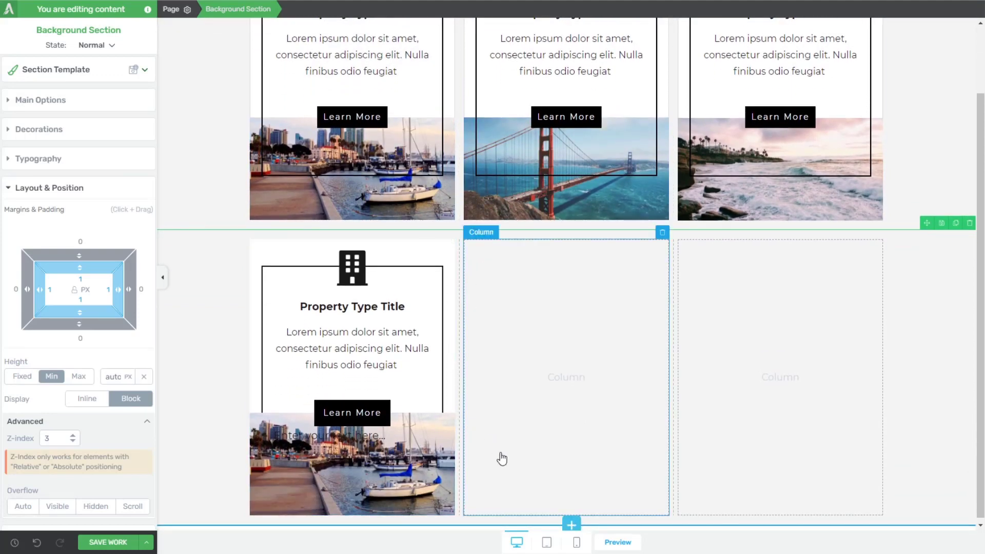
{"action": "scroll", "coordinate": [501, 460], "scroll_direction": "down", "scroll_amount": 1}
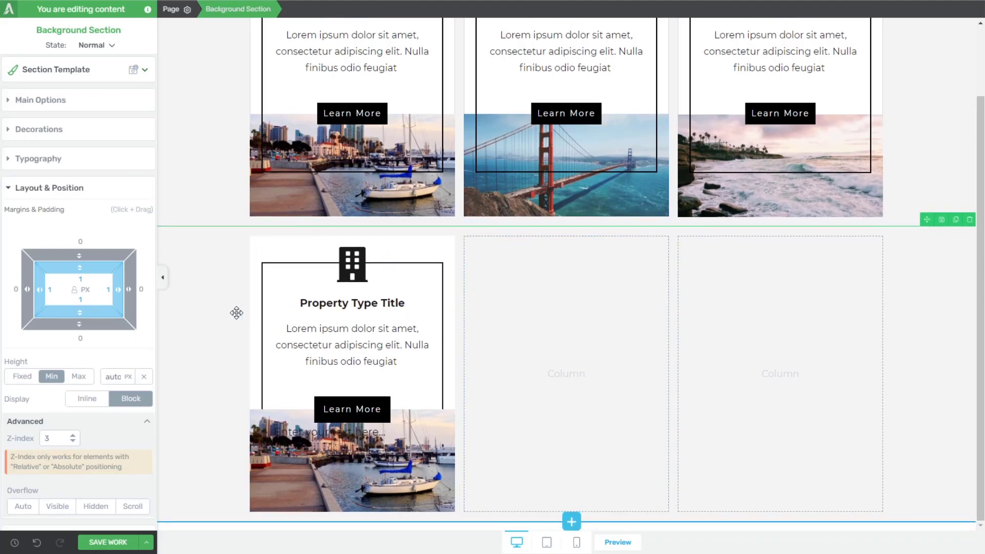
{"action": "left_click", "coordinate": [266, 317]}
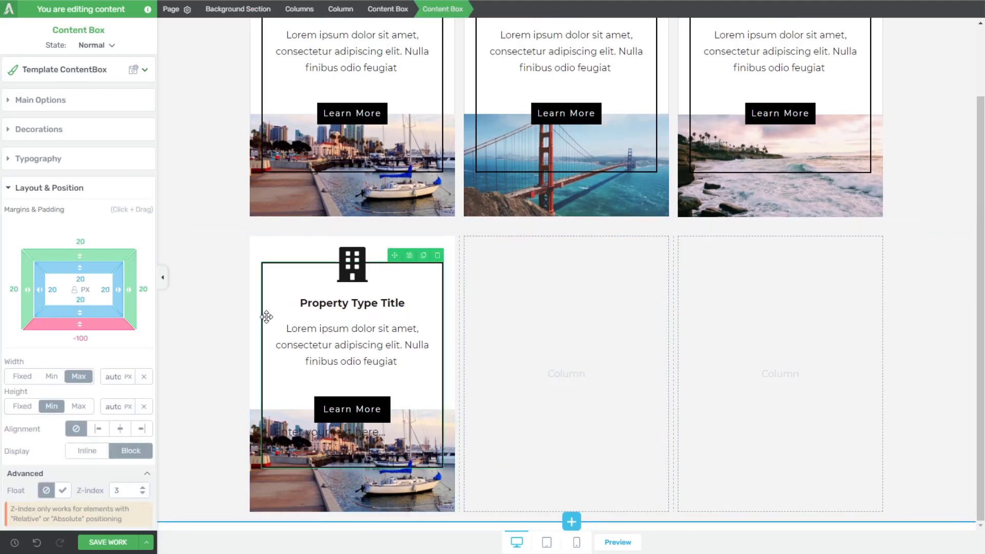
{"action": "scroll", "coordinate": [77, 417], "scroll_direction": "down", "scroll_amount": 2}
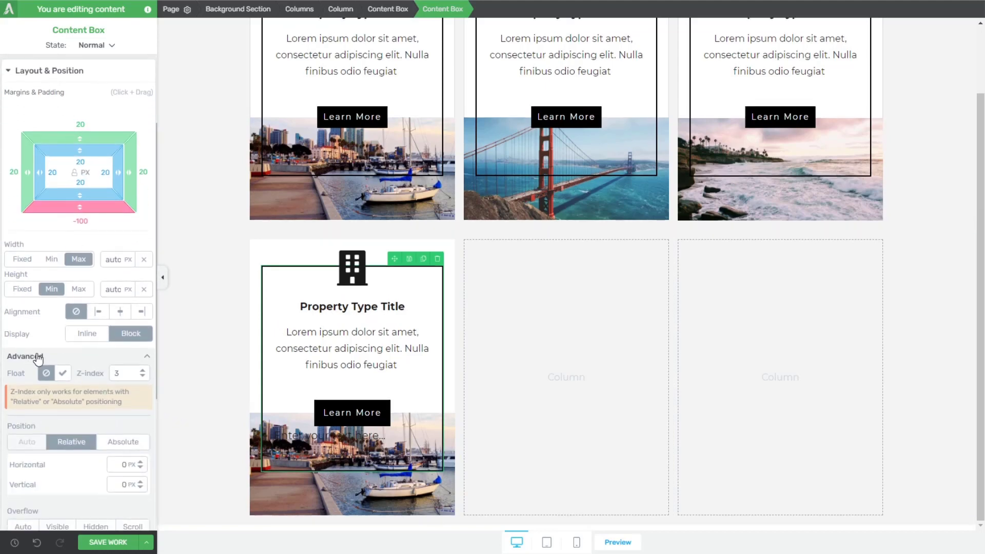
{"action": "double_click", "coordinate": [125, 373]}
{"action": "type", "text": "99"}
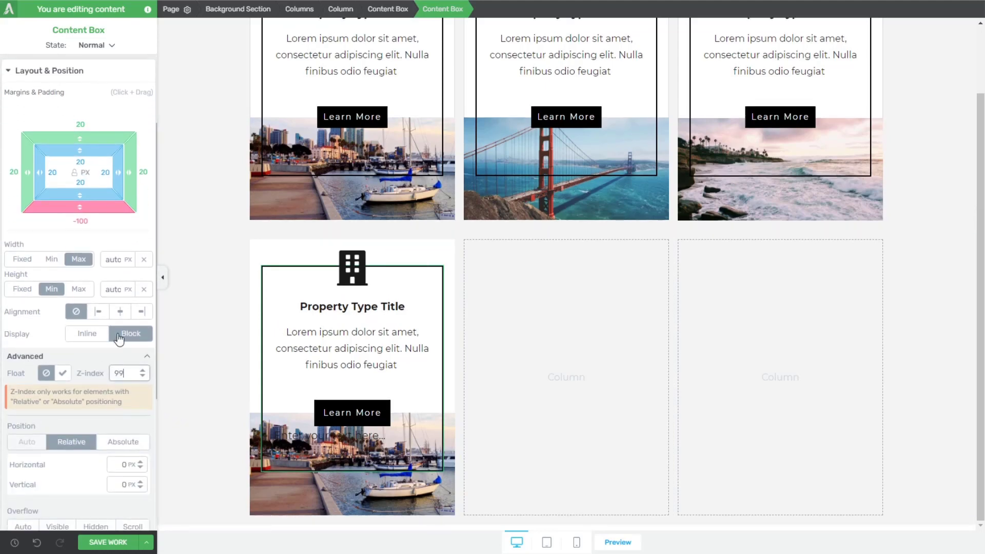
{"action": "left_click", "coordinate": [101, 356]}
{"action": "left_click", "coordinate": [186, 342]}
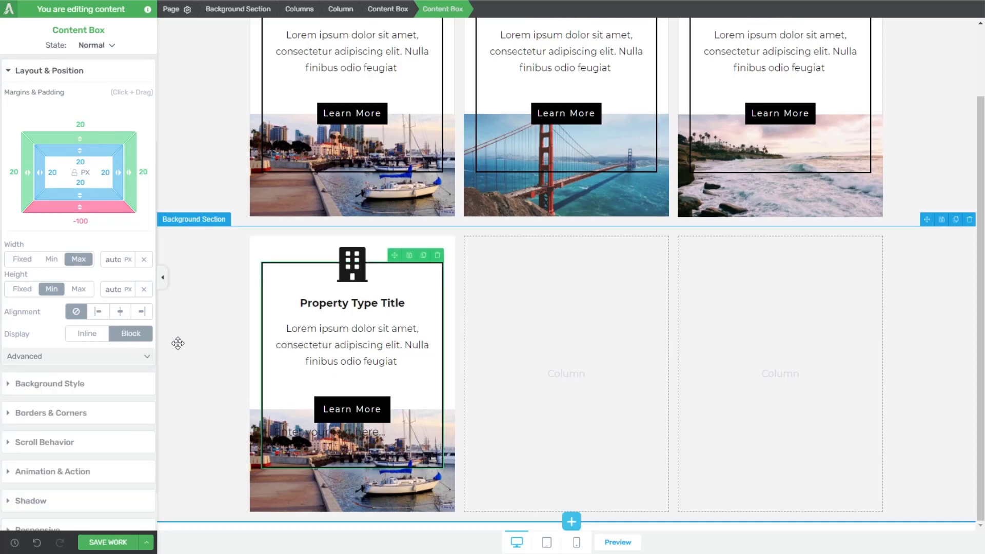
Step: Delete the placeholder text below the new Learn More button and set the nested box's bottom margin to -44 px
{"action": "left_click", "coordinate": [411, 439]}
{"action": "left_click", "coordinate": [425, 418]}
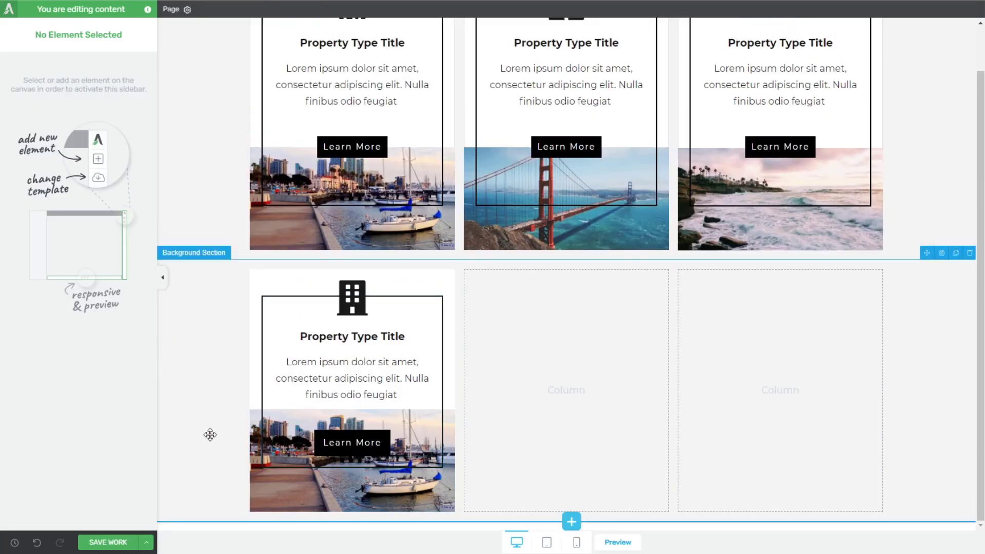
{"action": "left_click", "coordinate": [248, 401]}
{"action": "left_click", "coordinate": [267, 405]}
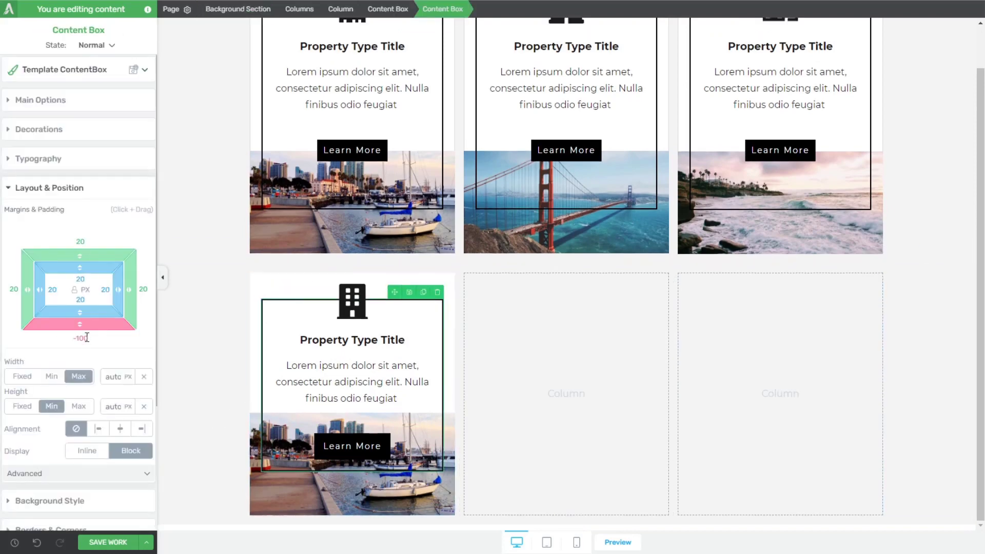
{"action": "left_click_drag", "start_coordinate": [82, 324], "coordinate": [116, 390]}
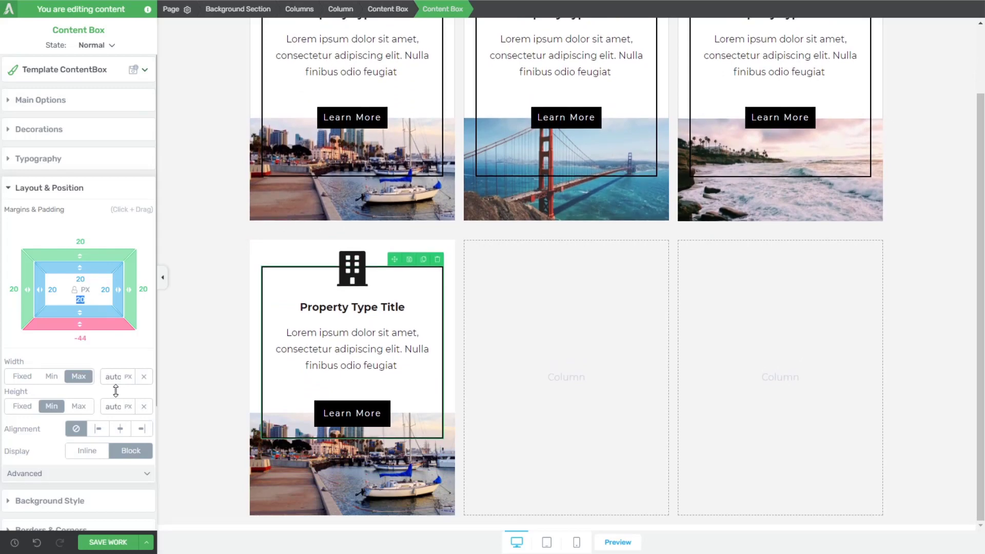
Step: Set the bottom padding of the new card's nested content box to 128 px, matching the first finished card's nested box
{"action": "left_click", "coordinate": [213, 336]}
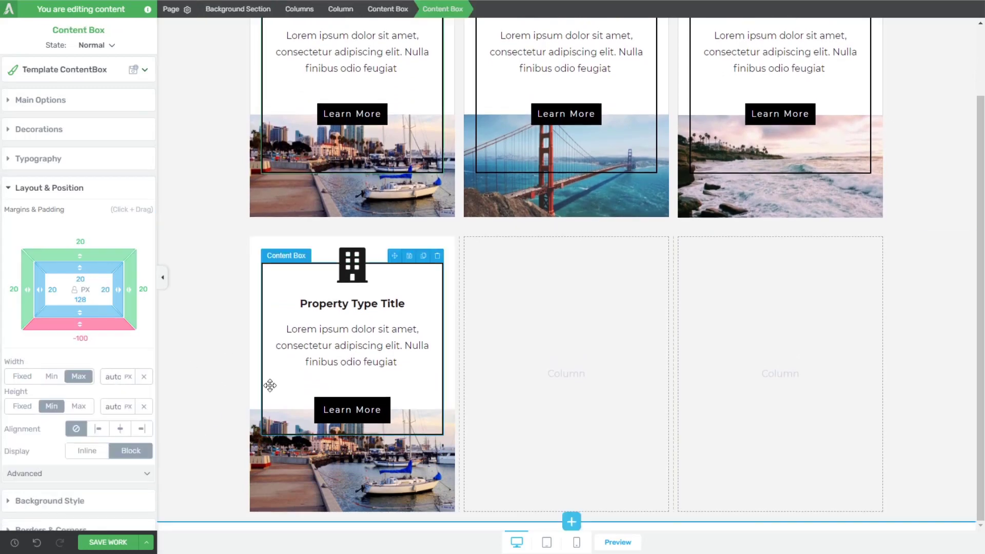
{"action": "left_click", "coordinate": [213, 359]}
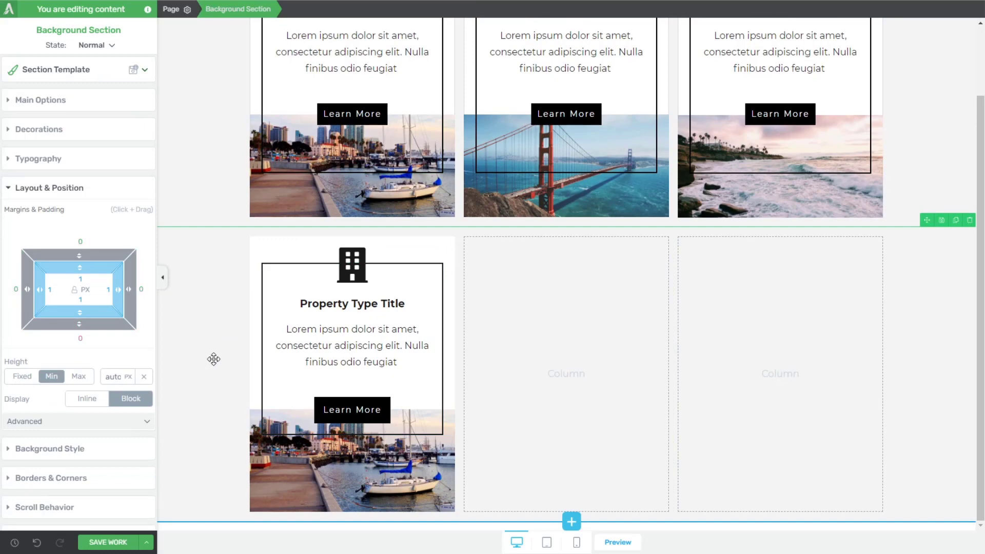
{"action": "left_click", "coordinate": [270, 365]}
{"action": "left_click", "coordinate": [85, 291]}
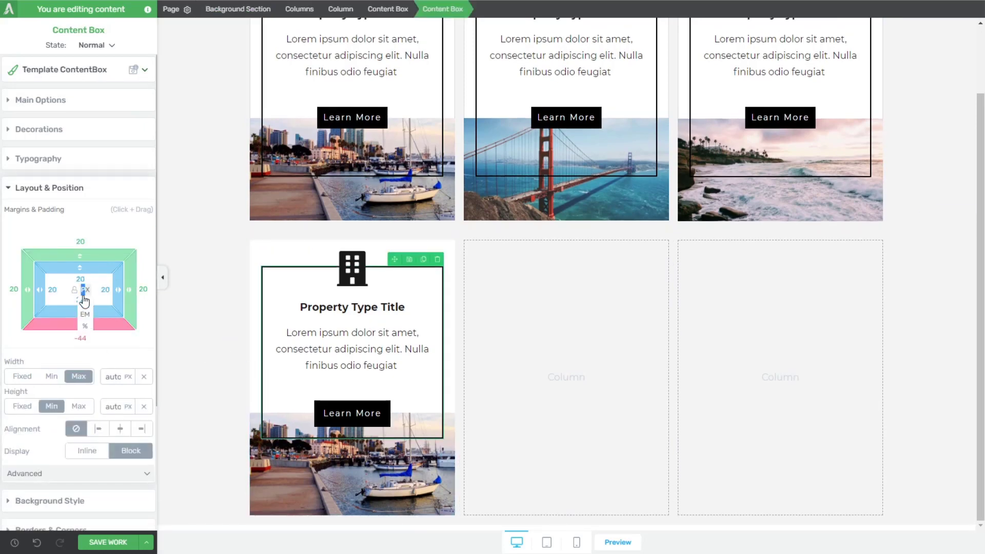
{"action": "left_click", "coordinate": [84, 301]}
{"action": "left_click", "coordinate": [78, 299]}
{"action": "type", "text": "128"}
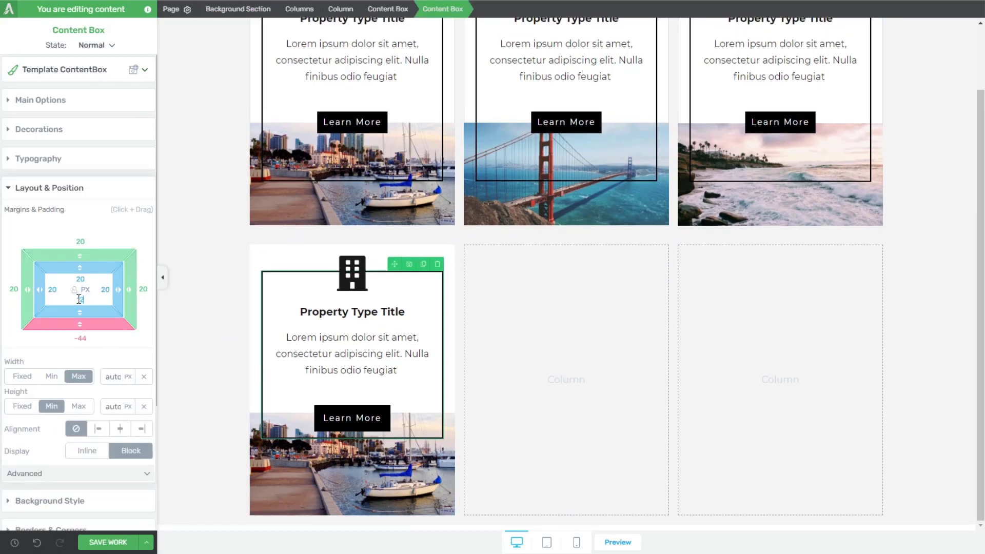
Step: Set the new card's nested content box bottom margin to -100 px and its Learn More button's bottom margin to -47 px
{"action": "left_click", "coordinate": [81, 338]}
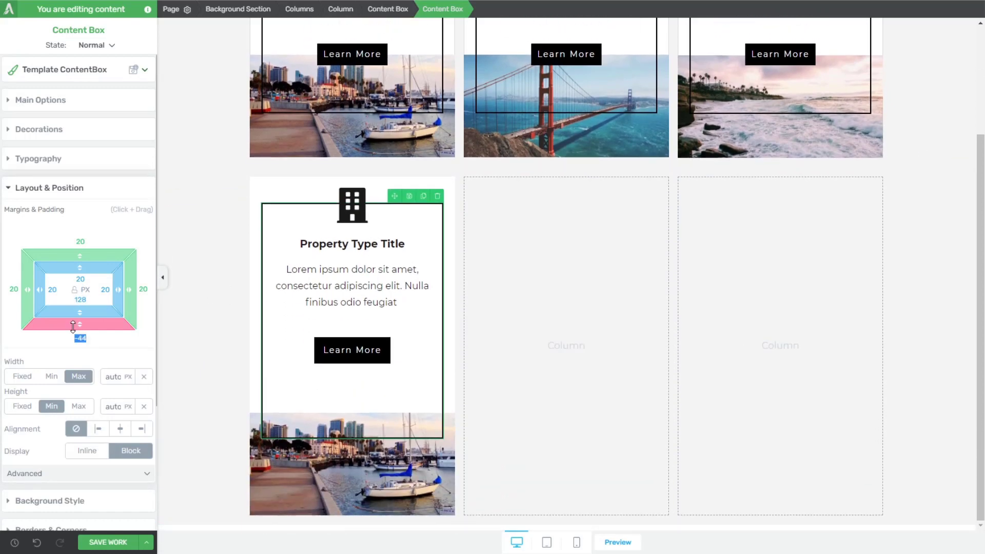
{"action": "type", "text": "-100"}
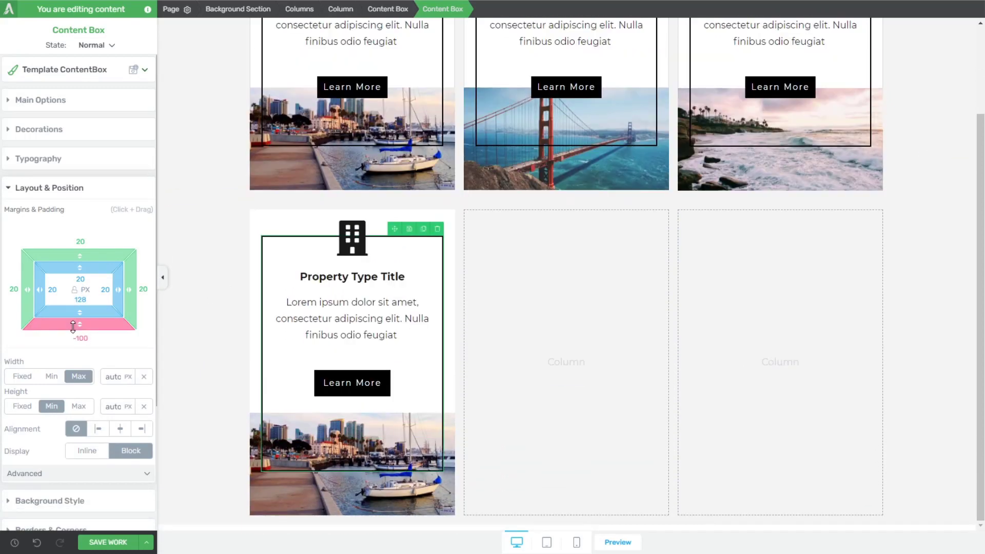
{"action": "left_click", "coordinate": [326, 387]}
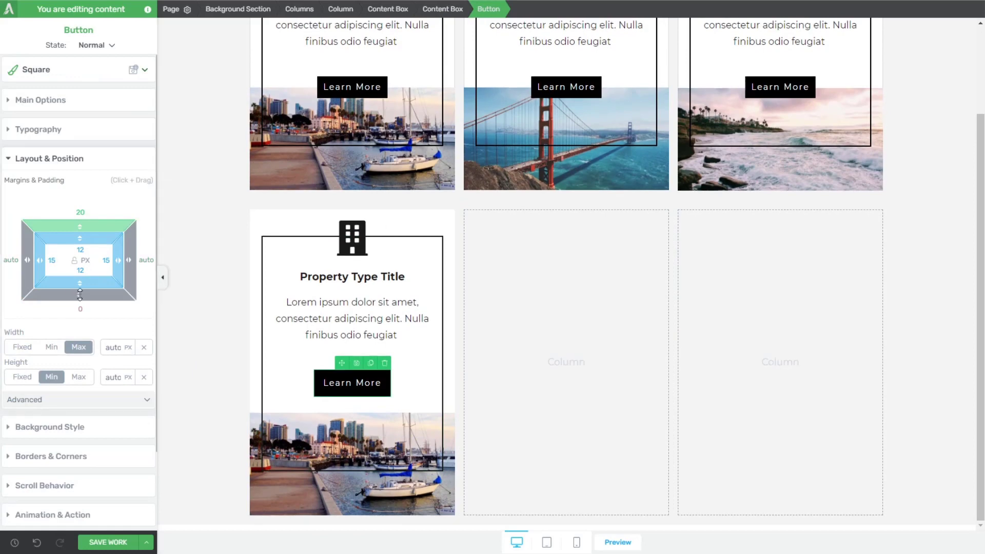
{"action": "left_click_drag", "start_coordinate": [80, 295], "coordinate": [93, 245]}
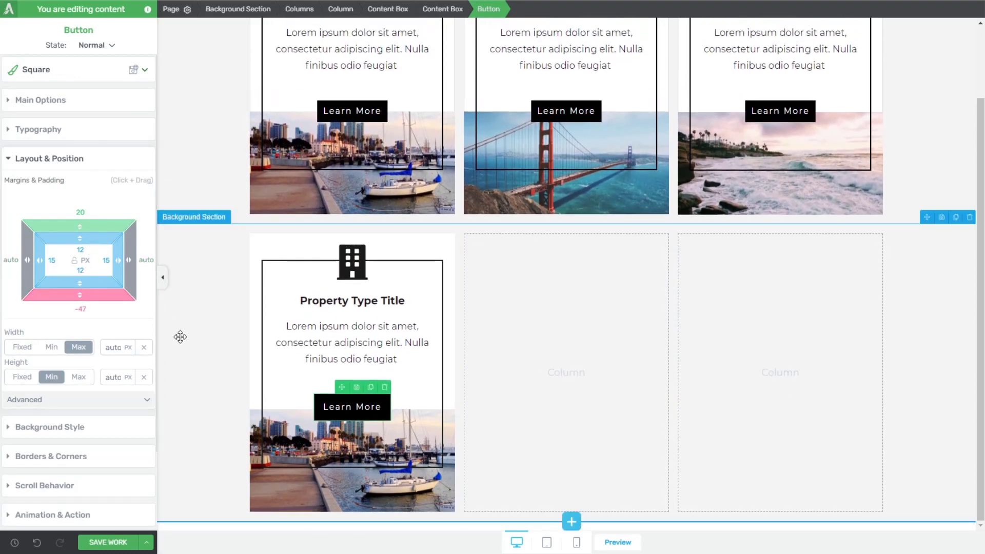
{"action": "left_click", "coordinate": [181, 274]}
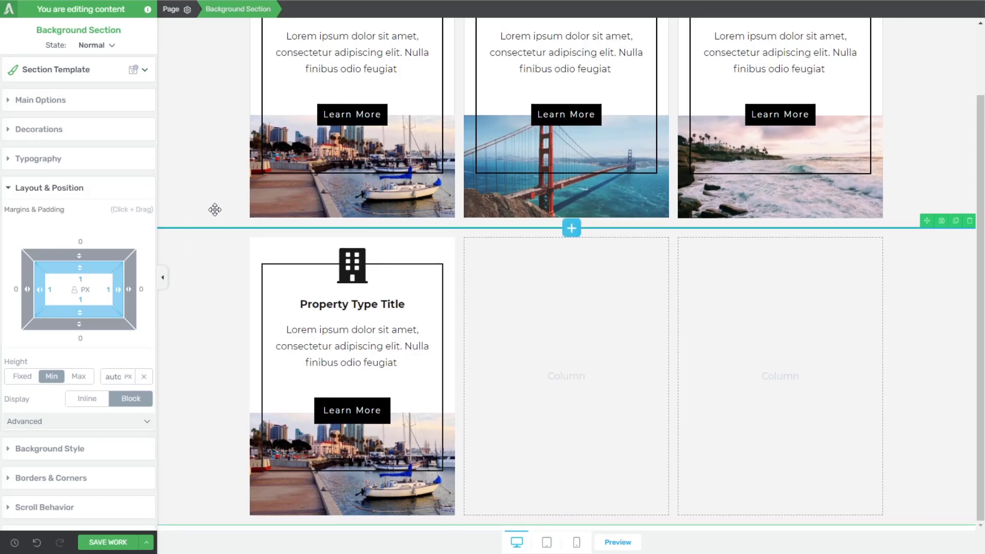
Step: Add a 1 px solid border in a light grey theme colour to the new card's outer content box
{"action": "left_click", "coordinate": [254, 253]}
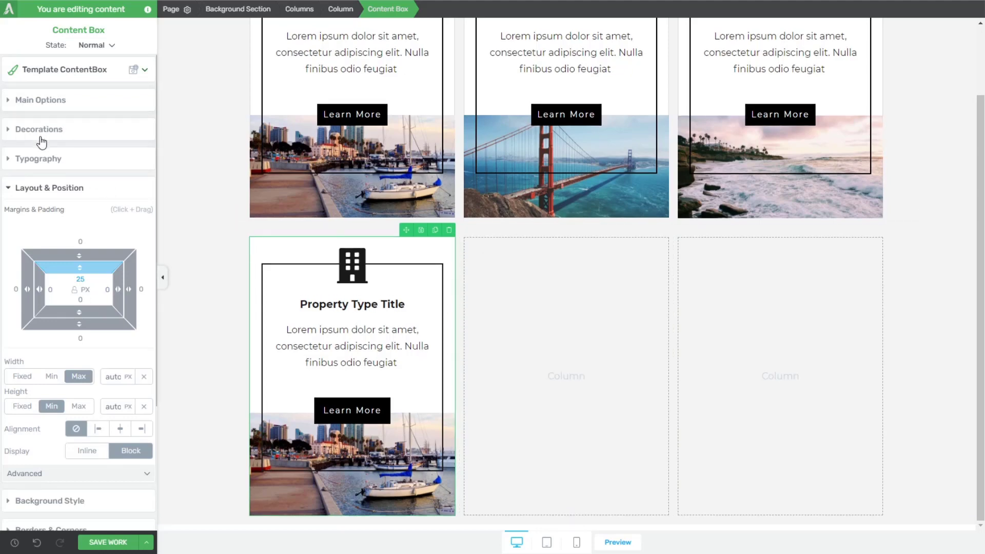
{"action": "scroll", "coordinate": [77, 307], "scroll_direction": "down", "scroll_amount": 5}
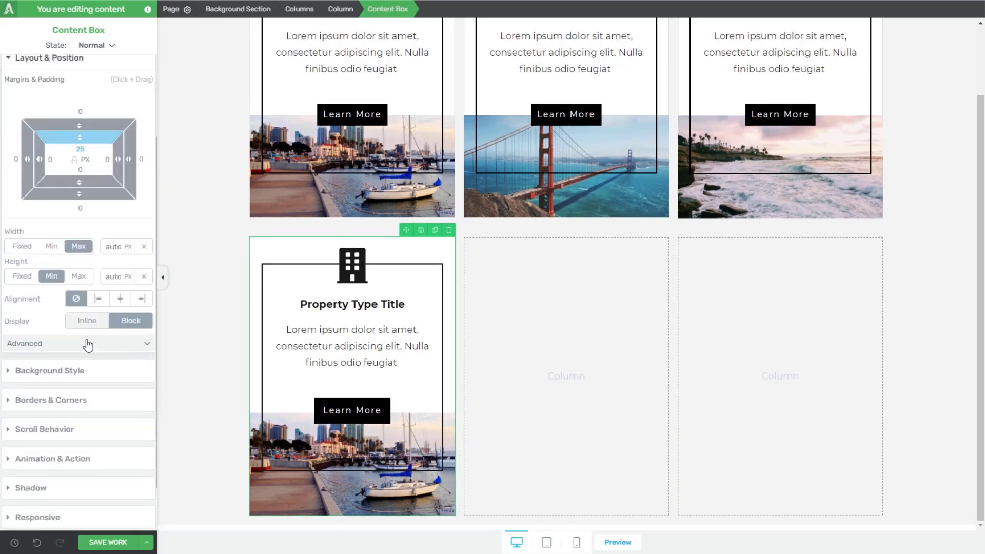
{"action": "left_click", "coordinate": [48, 366]}
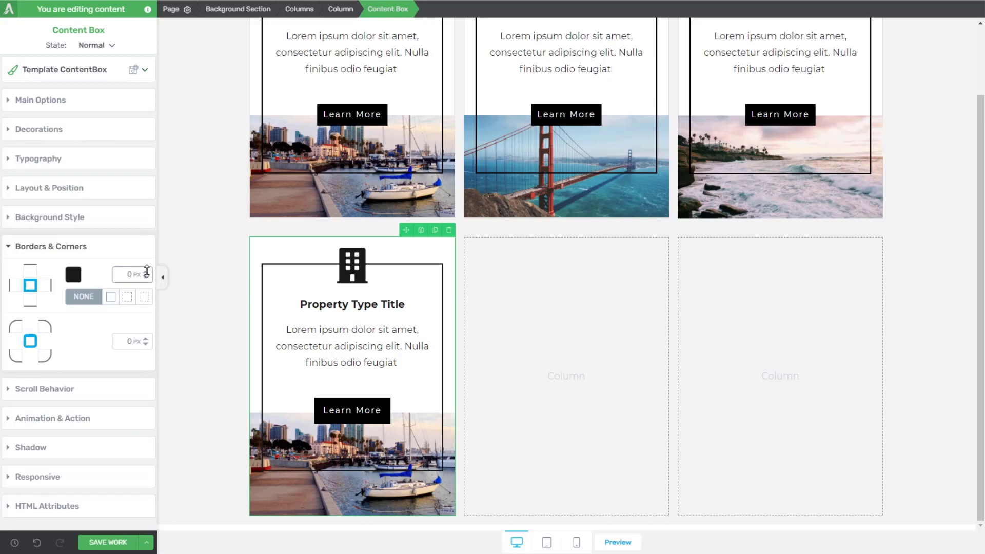
{"action": "left_click", "coordinate": [146, 271]}
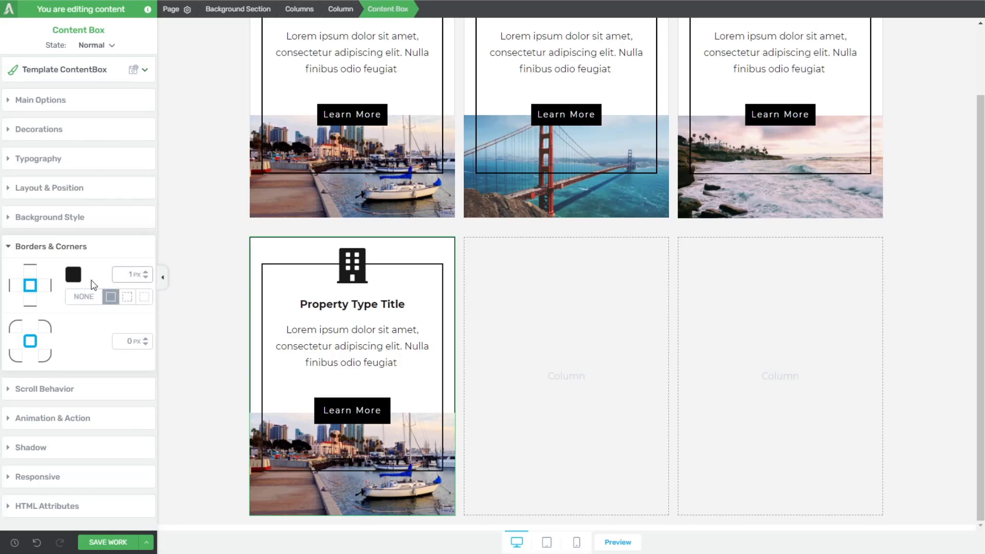
{"action": "left_click", "coordinate": [75, 276]}
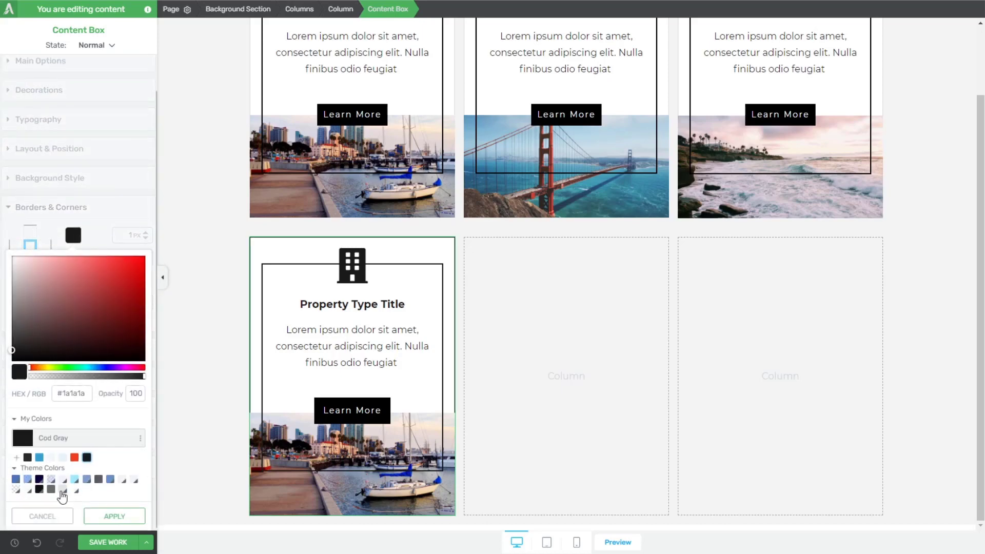
{"action": "left_click", "coordinate": [183, 355]}
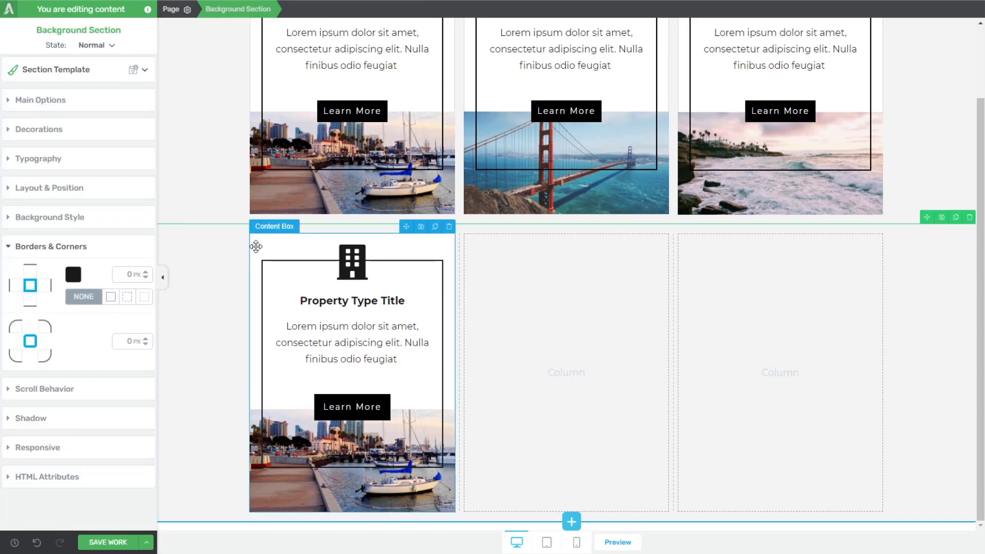
Step: Switch the new card's outer content box to its Hover state for editing
{"action": "scroll", "coordinate": [212, 272], "scroll_direction": "up", "scroll_amount": 1}
{"action": "scroll", "coordinate": [212, 272], "scroll_direction": "up", "scroll_amount": 1}
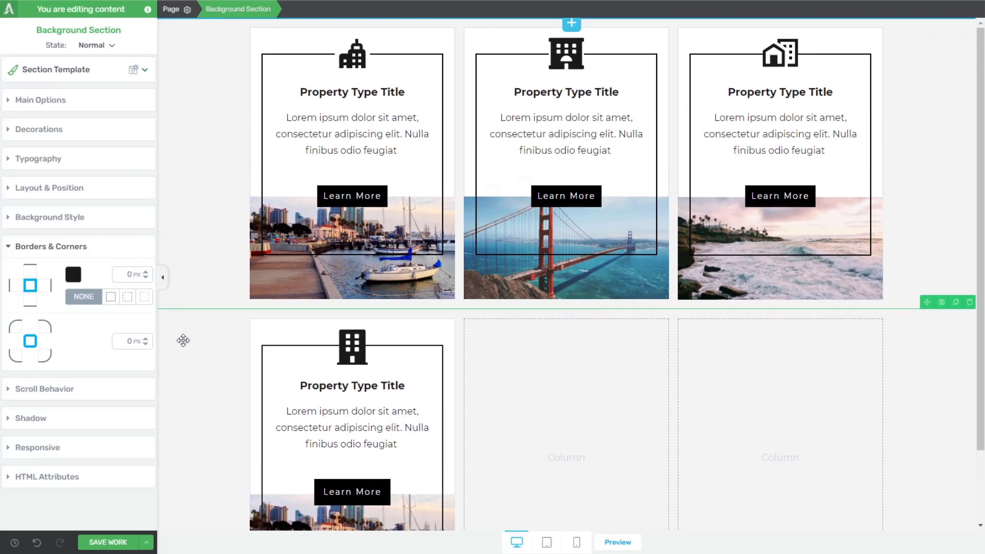
{"action": "scroll", "coordinate": [191, 345], "scroll_direction": "down", "scroll_amount": 1}
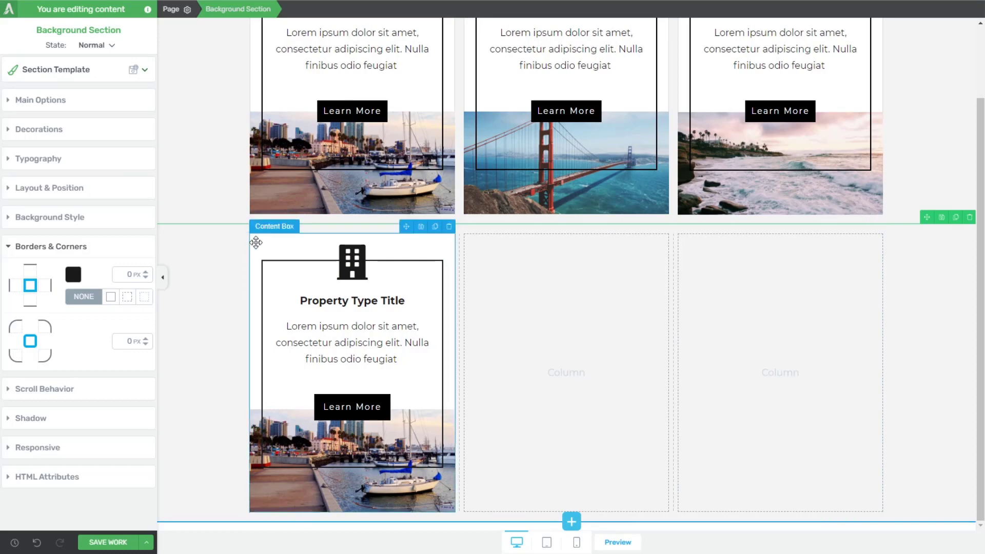
{"action": "left_click", "coordinate": [260, 248]}
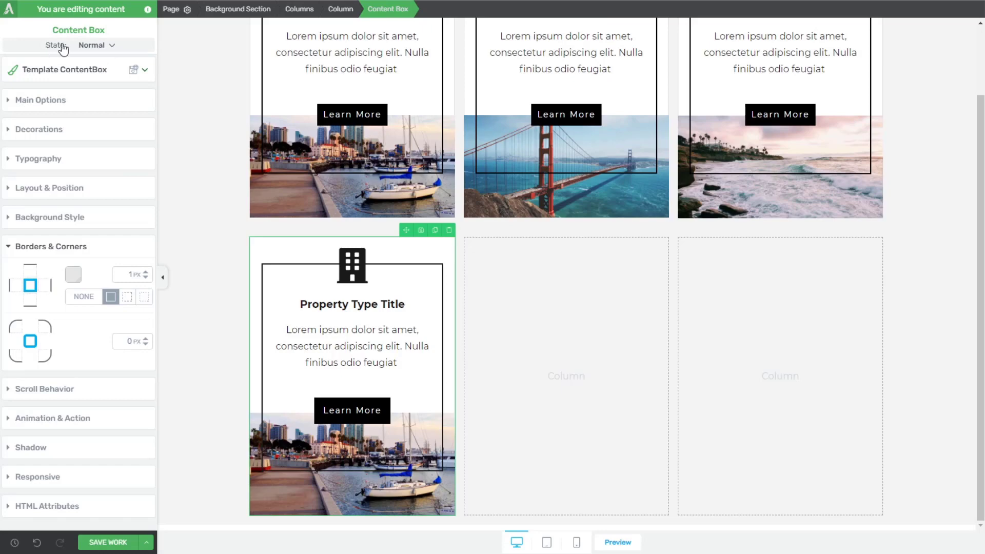
{"action": "left_click", "coordinate": [104, 47]}
{"action": "left_click", "coordinate": [84, 85]}
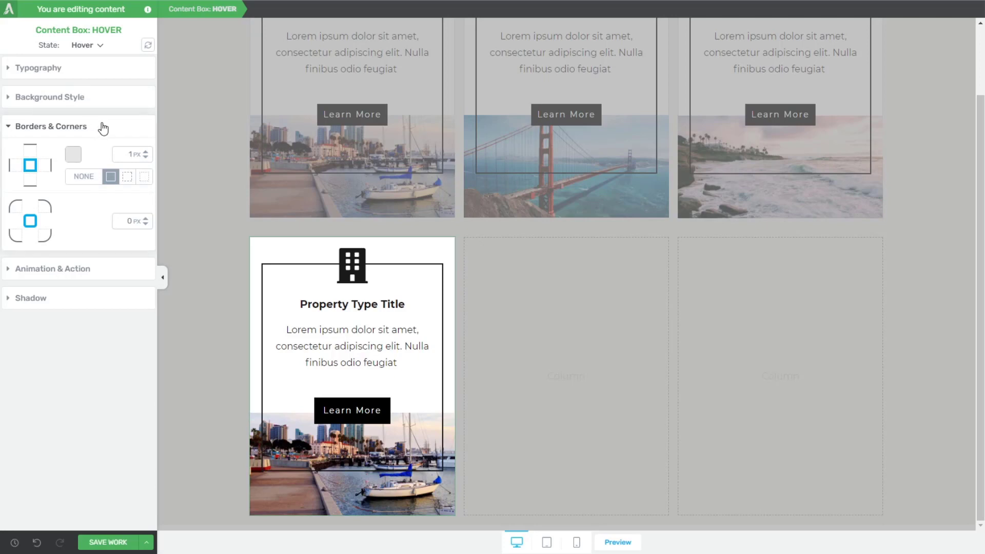
{"action": "left_click", "coordinate": [61, 103]}
{"action": "left_click", "coordinate": [12, 169]}
{"action": "mouse_move", "coordinate": [32, 202]}
{"action": "left_mouse_down"}
{"action": "mouse_move", "coordinate": [48, 244]}
{"action": "mouse_move", "coordinate": [141, 204]}
{"action": "mouse_move", "coordinate": [69, 236]}
{"action": "mouse_move", "coordinate": [75, 204]}
{"action": "mouse_move", "coordinate": [79, 234]}
{"action": "mouse_move", "coordinate": [125, 213]}
{"action": "mouse_move", "coordinate": [117, 242]}
{"action": "mouse_move", "coordinate": [64, 216]}
{"action": "mouse_move", "coordinate": [109, 208]}
{"action": "mouse_move", "coordinate": [123, 223]}
{"action": "left_mouse_up"}
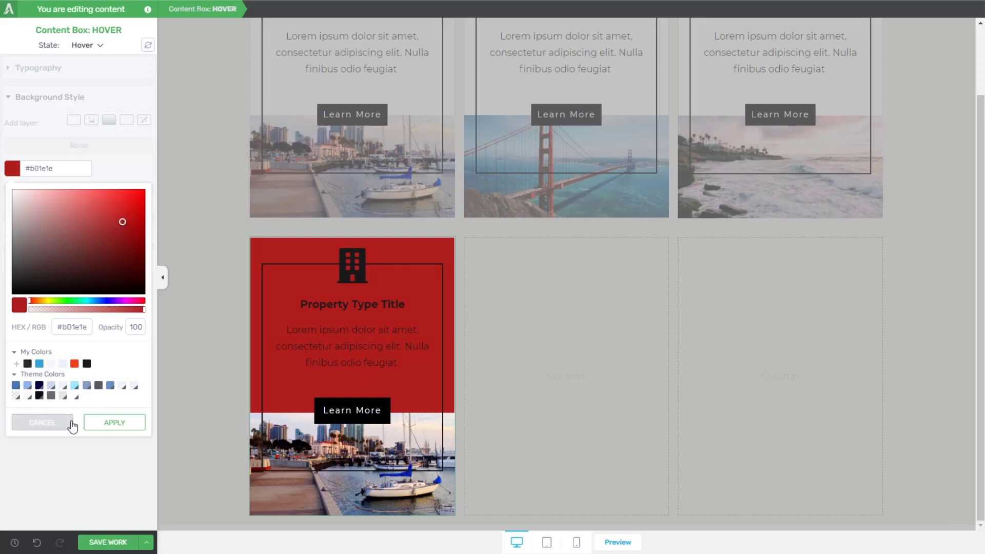
{"action": "left_click", "coordinate": [68, 423]}
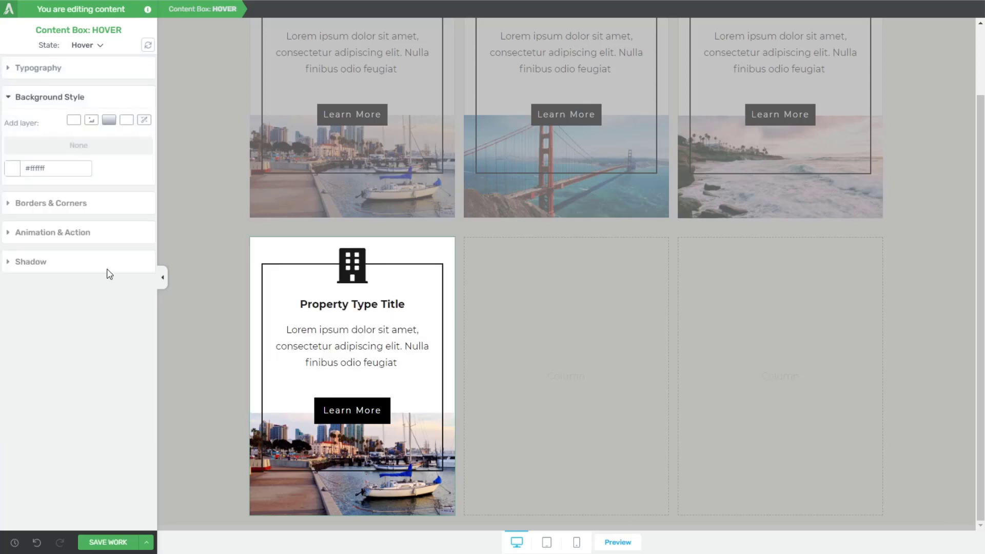
Step: Give the nested content box a light grey #e8e8e8 hover background at 69% opacity
{"action": "left_click", "coordinate": [277, 275]}
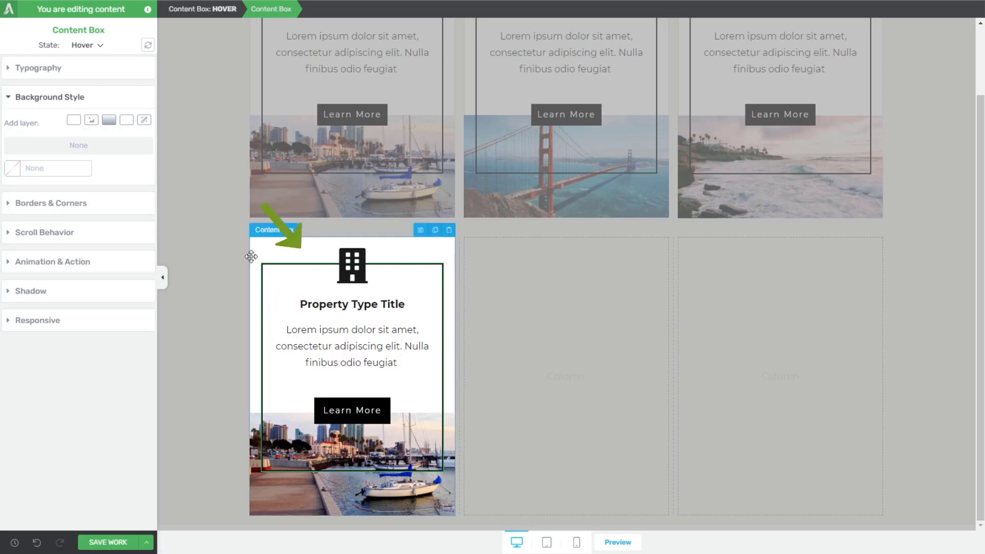
{"action": "left_click", "coordinate": [12, 169]}
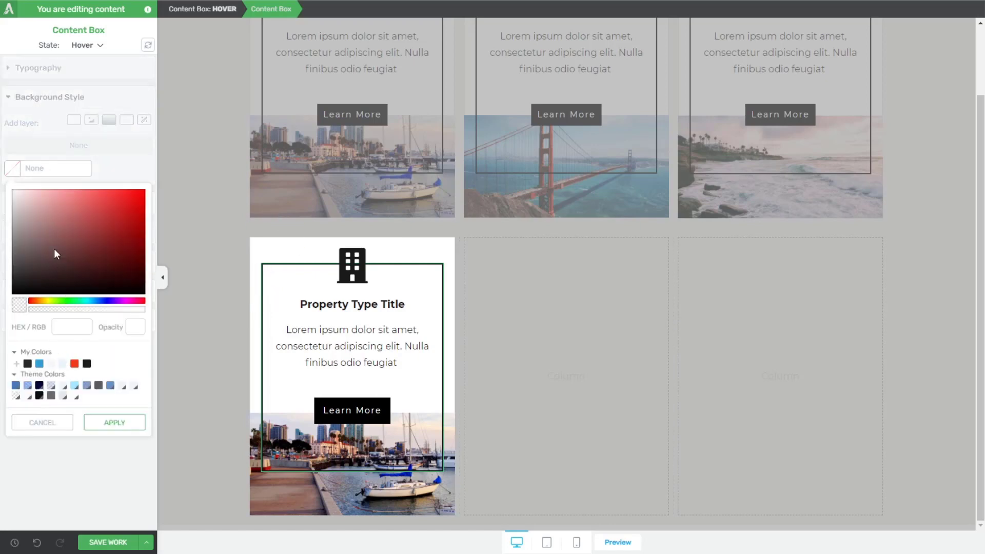
{"action": "left_click_drag", "start_coordinate": [55, 251], "coordinate": [11, 199]}
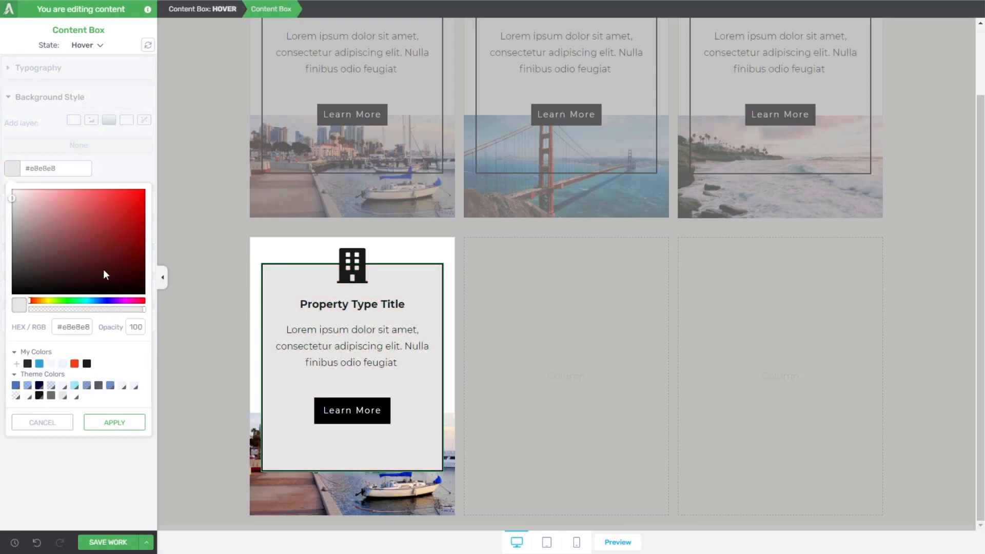
{"action": "left_click", "coordinate": [121, 309]}
{"action": "mouse_move", "coordinate": [121, 309]}
{"action": "left_mouse_down"}
{"action": "mouse_move", "coordinate": [99, 309]}
{"action": "mouse_move", "coordinate": [108, 310]}
{"action": "left_mouse_up"}
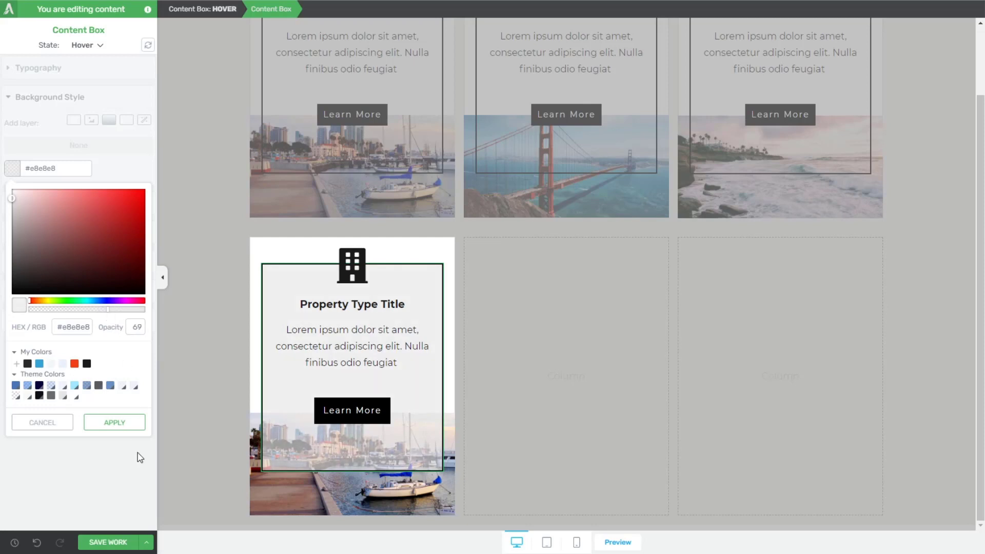
{"action": "left_click", "coordinate": [114, 426]}
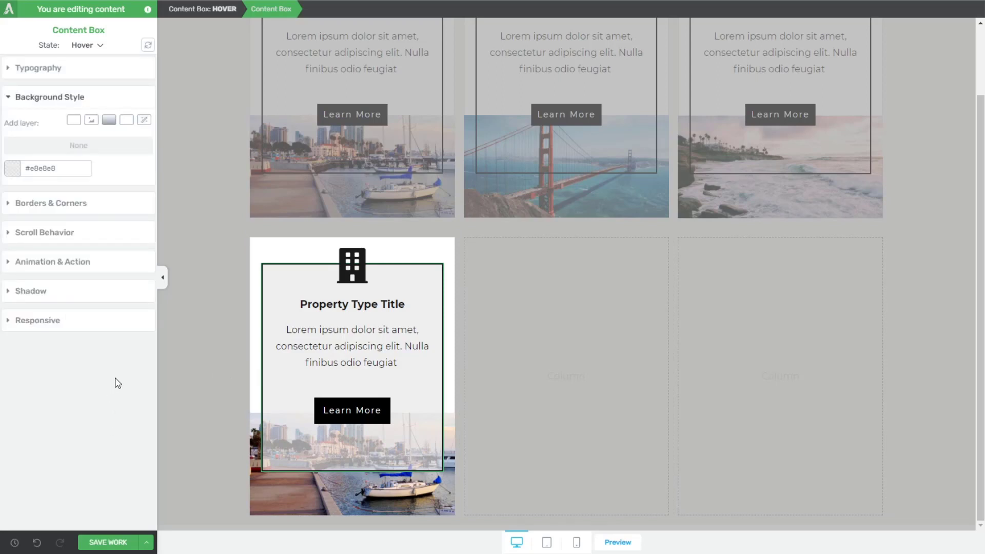
Step: Set the card photo's greyscale effect to 100% for the Hover state
{"action": "left_click", "coordinate": [290, 489]}
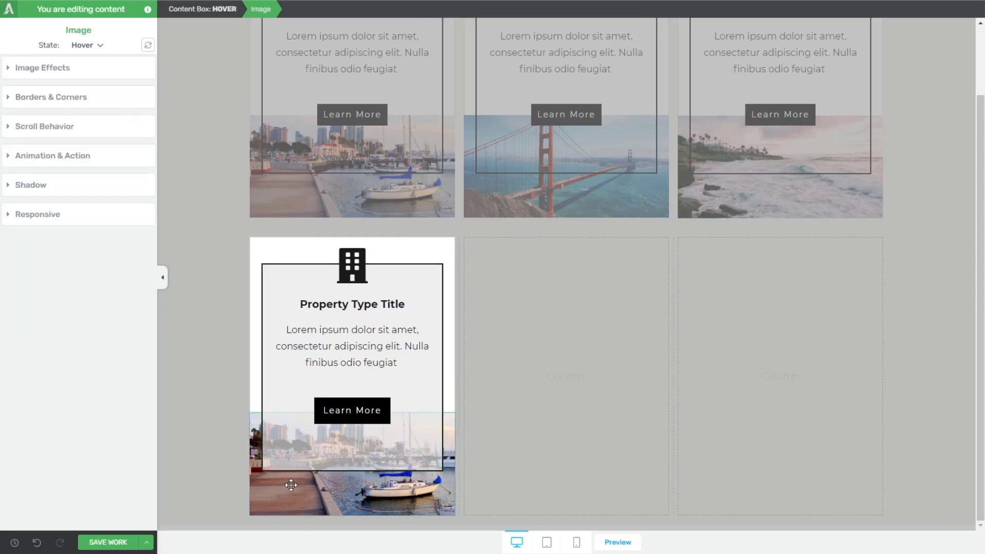
{"action": "left_click", "coordinate": [29, 71]}
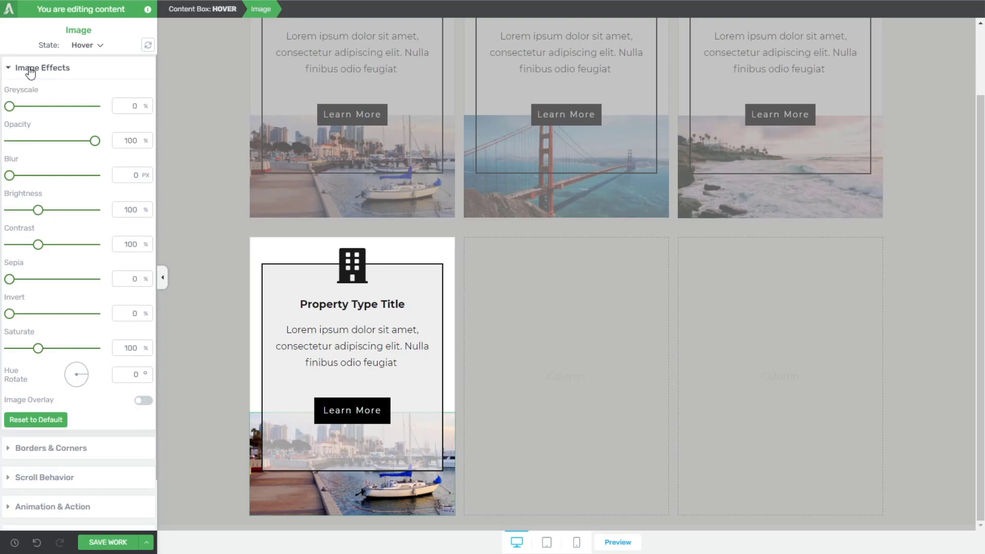
{"action": "left_click", "coordinate": [12, 106]}
{"action": "left_click_drag", "start_coordinate": [11, 106], "coordinate": [102, 107]}
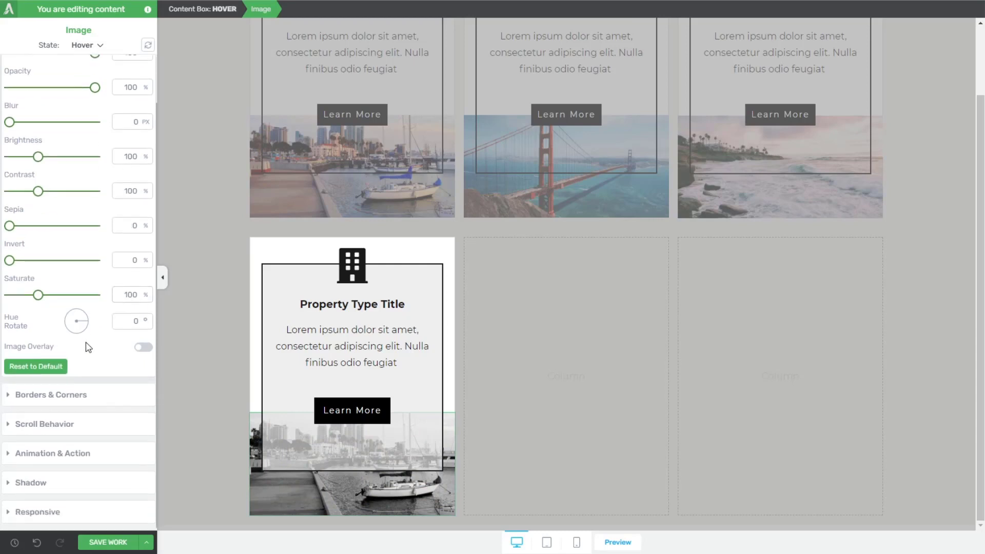
{"action": "scroll", "coordinate": [110, 268], "scroll_direction": "up", "scroll_amount": 2}
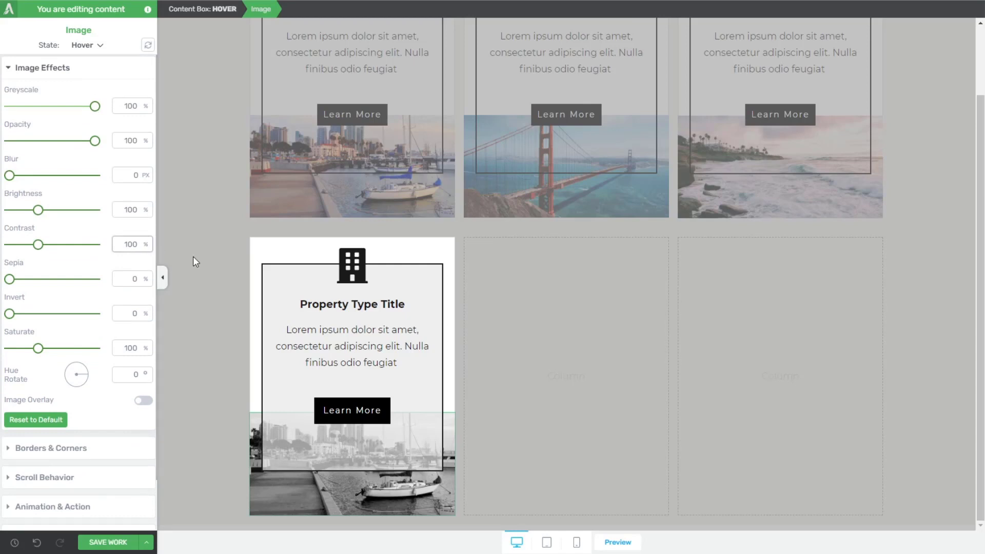
Step: Change the nested content box's hover border colour to the saved Pomegranate red, #f33e1b
{"action": "left_click", "coordinate": [282, 280]}
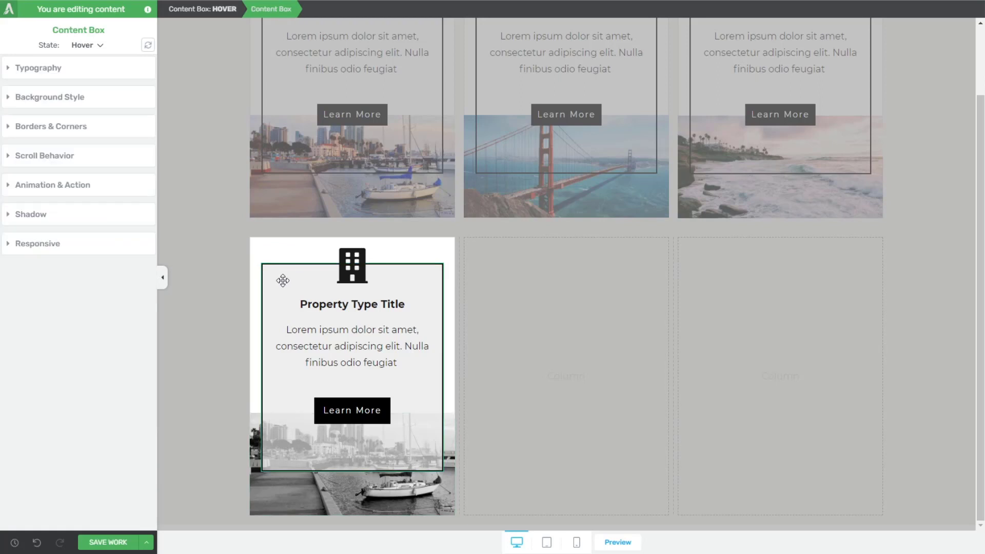
{"action": "left_click", "coordinate": [41, 128]}
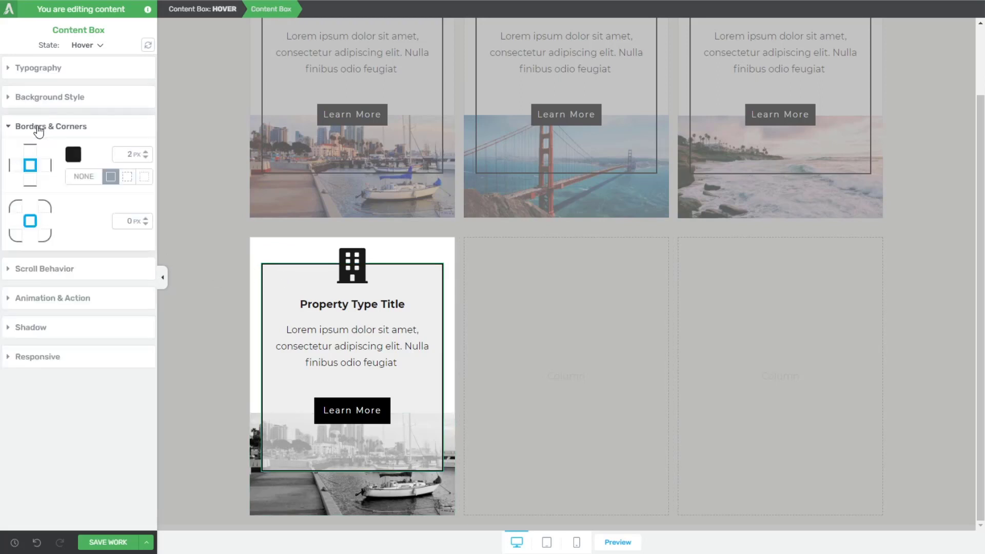
{"action": "left_click", "coordinate": [73, 154]}
{"action": "left_click", "coordinate": [75, 376]}
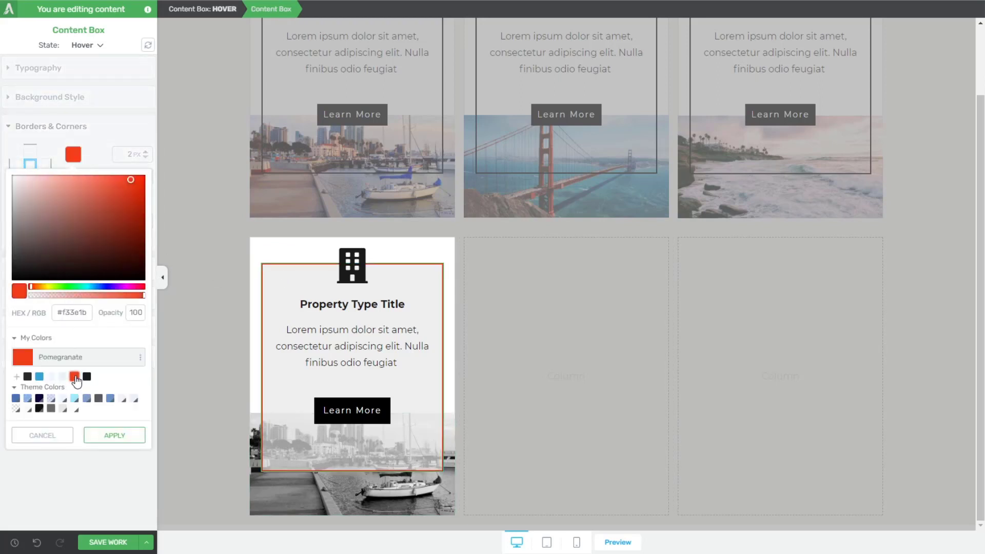
{"action": "left_click", "coordinate": [102, 436]}
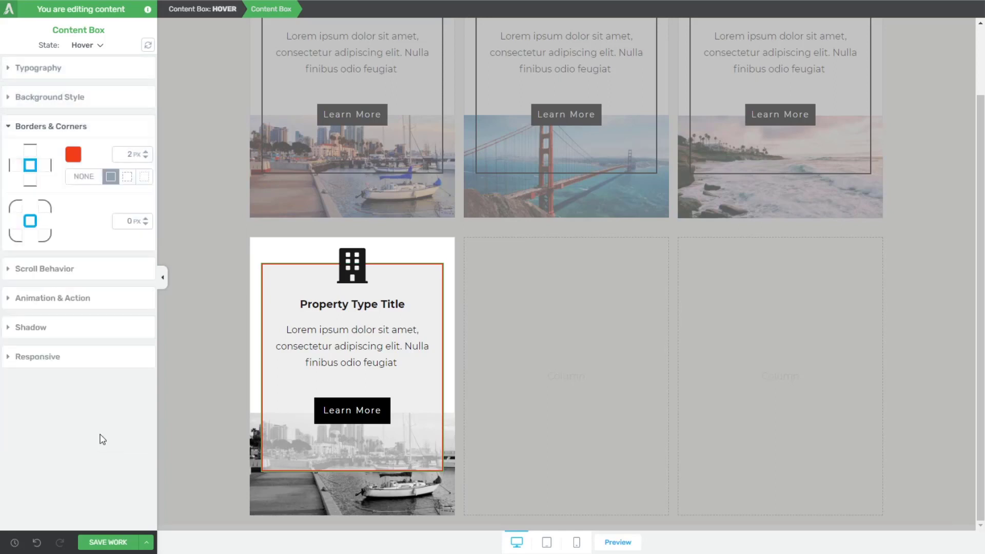
Step: Change the building icon's hover colour to the saved Pomegranate red, #f33e1b
{"action": "left_click", "coordinate": [351, 266]}
{"action": "left_click", "coordinate": [44, 68]}
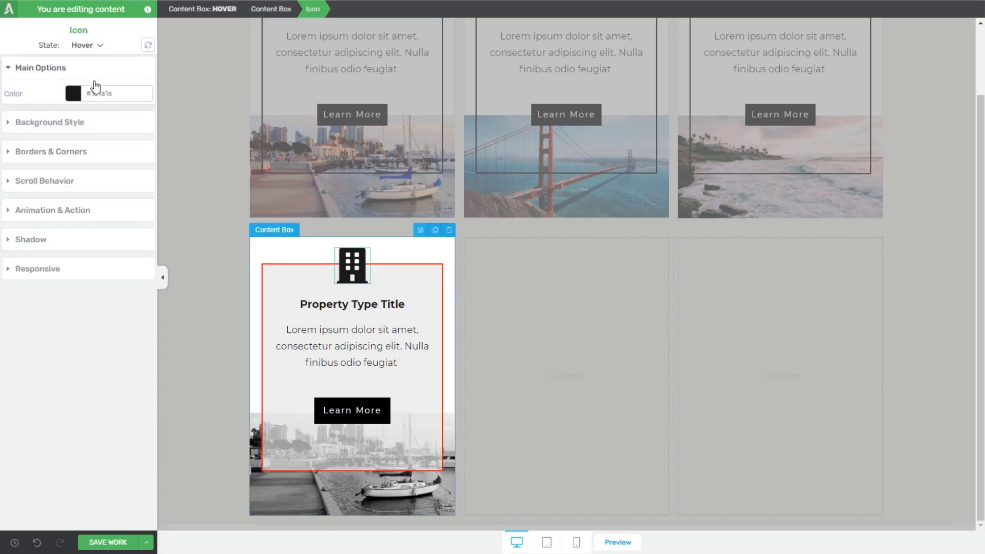
{"action": "left_click", "coordinate": [73, 93]}
{"action": "left_click", "coordinate": [77, 317]}
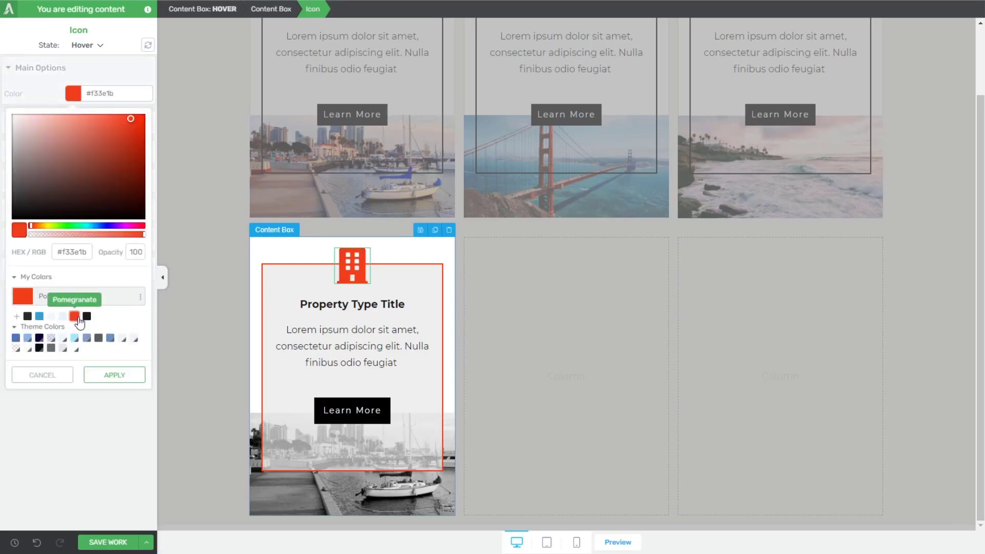
{"action": "left_click", "coordinate": [125, 378]}
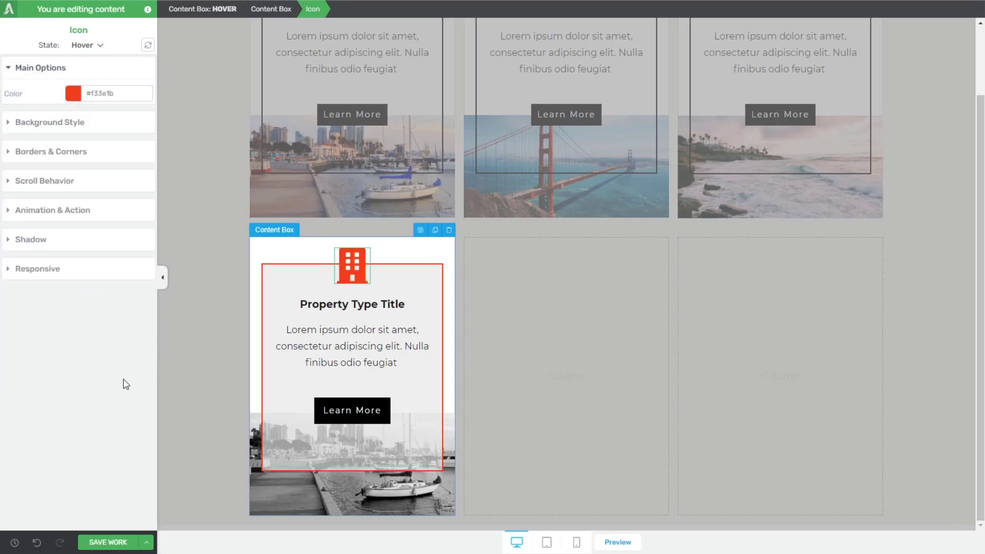
Step: Set the Learn More button's hover background to the saved Pomegranate red, #f33e1b
{"action": "left_click", "coordinate": [323, 410]}
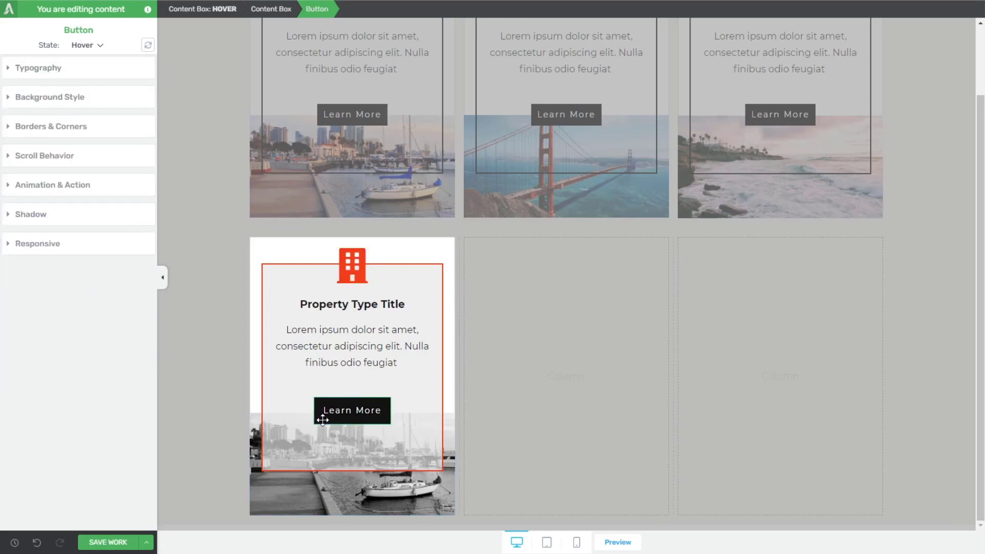
{"action": "left_click", "coordinate": [25, 99]}
{"action": "left_click", "coordinate": [13, 169]}
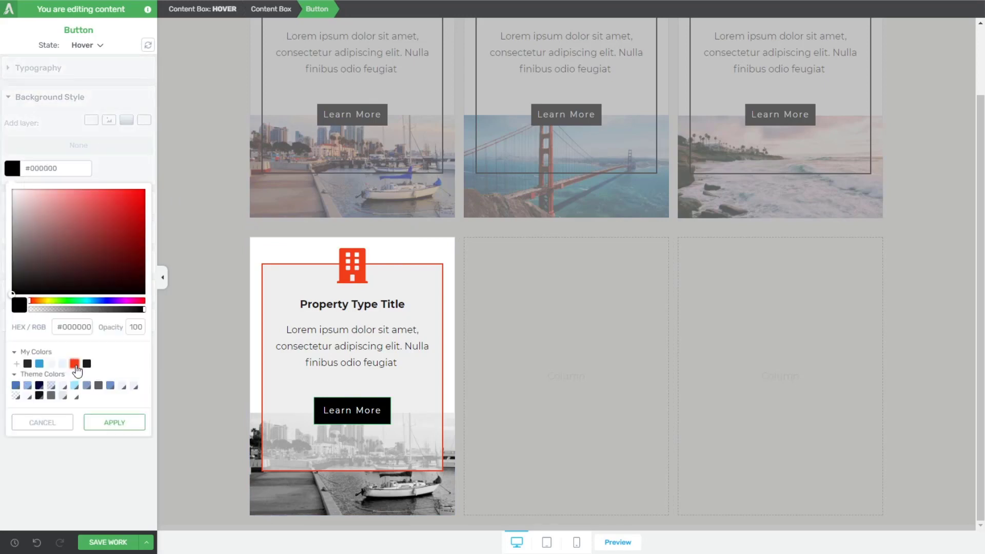
{"action": "left_click", "coordinate": [74, 363]}
{"action": "left_click", "coordinate": [123, 423]}
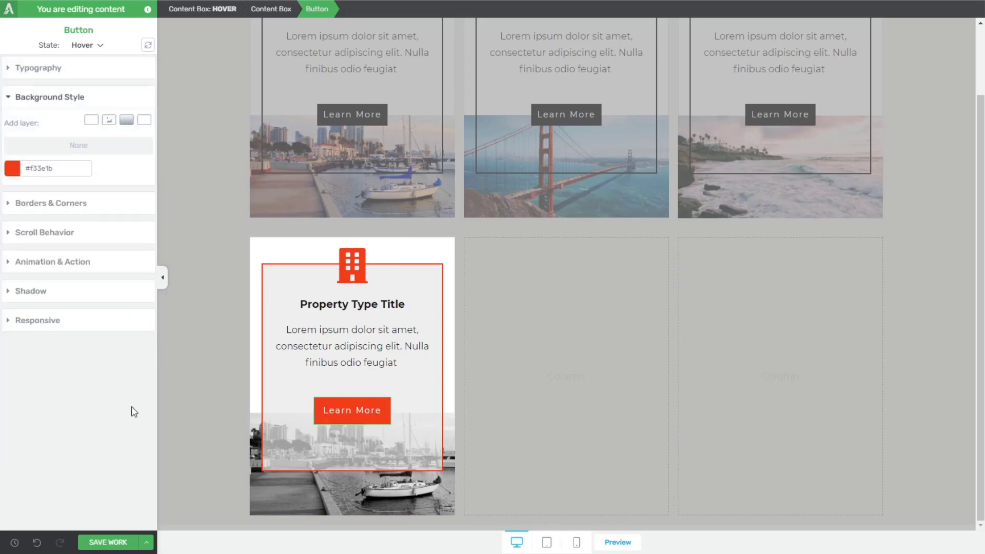
Step: Open the button's hover typography settings, return to the Normal state and select the surrounding background section
{"action": "left_click", "coordinate": [41, 73]}
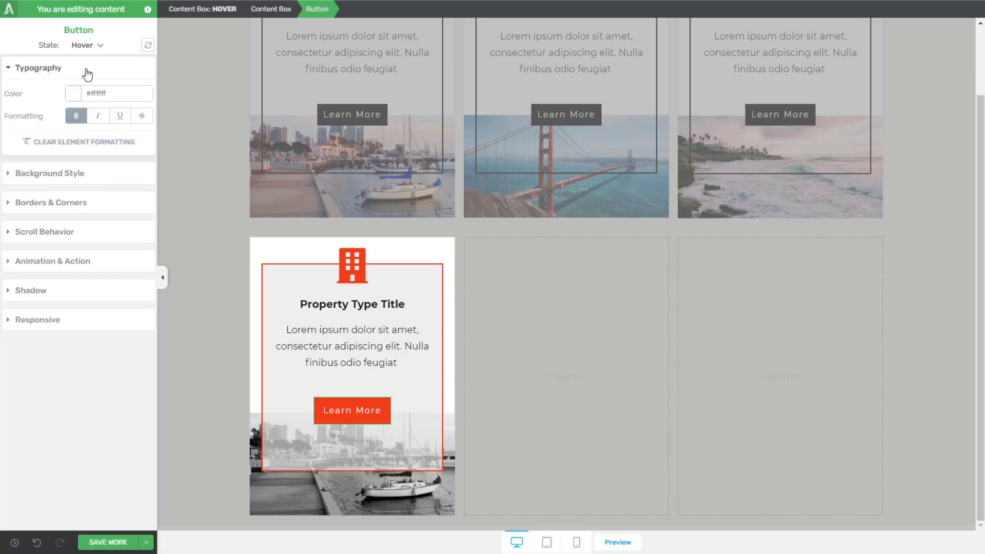
{"action": "left_click", "coordinate": [99, 46]}
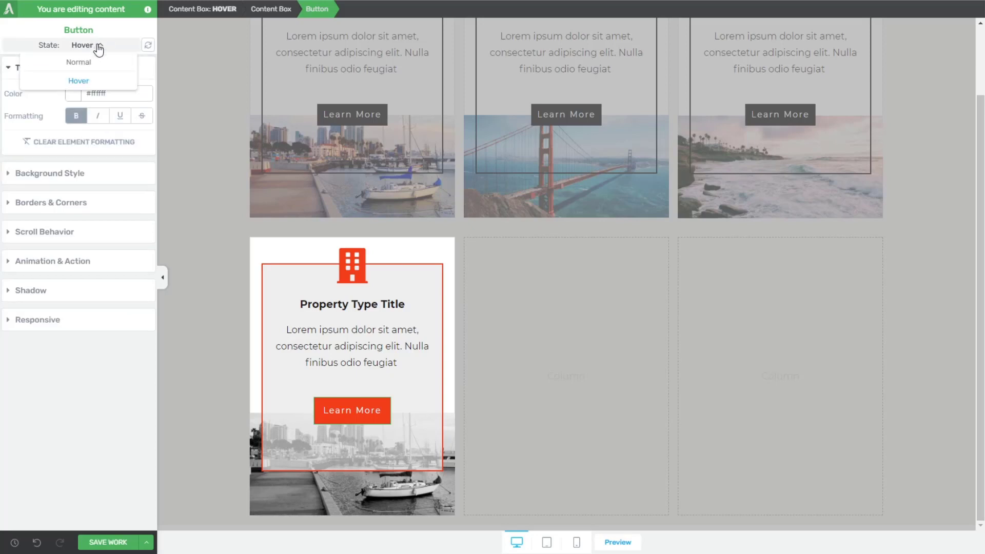
{"action": "left_click", "coordinate": [86, 64]}
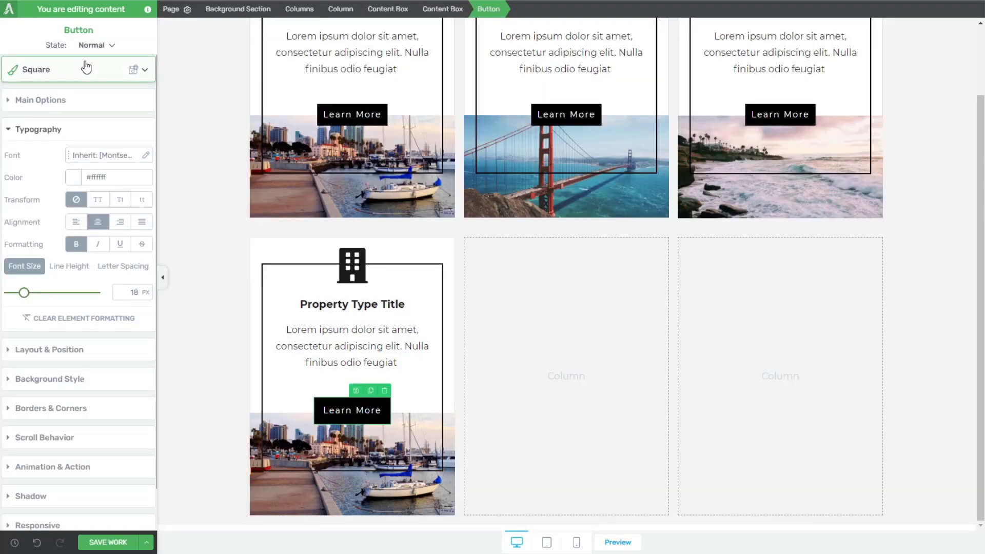
{"action": "left_click", "coordinate": [182, 105]}
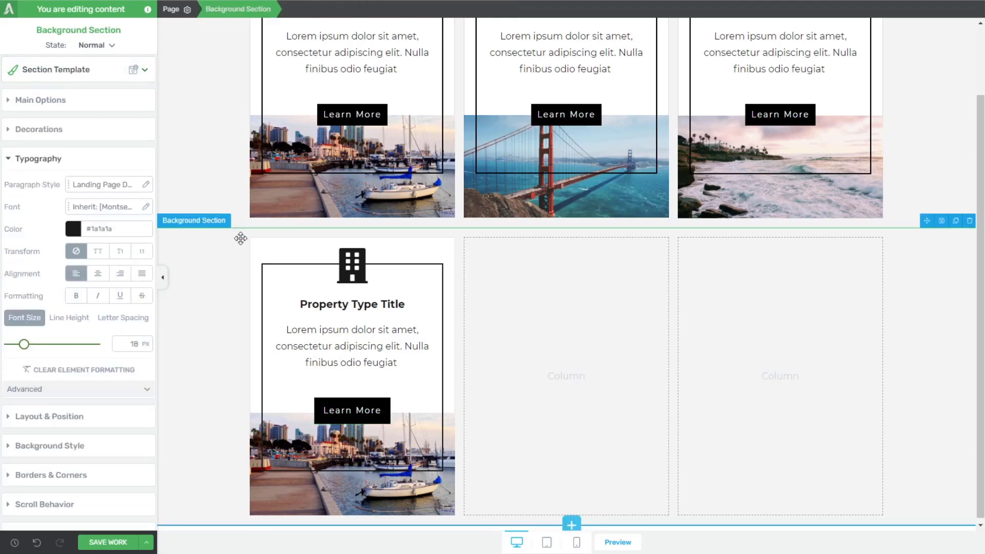